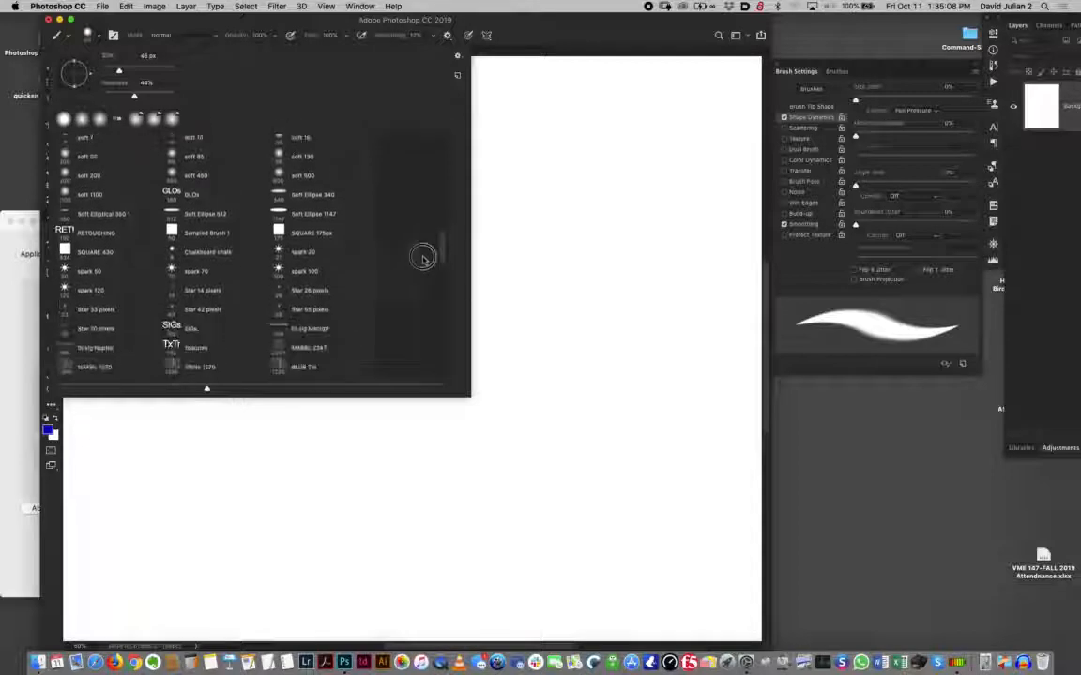
Step: Try out the Globe brush preset with a single blue stamp in the middle of the canvas and undo it
scroll(419, 255, "up", 3)
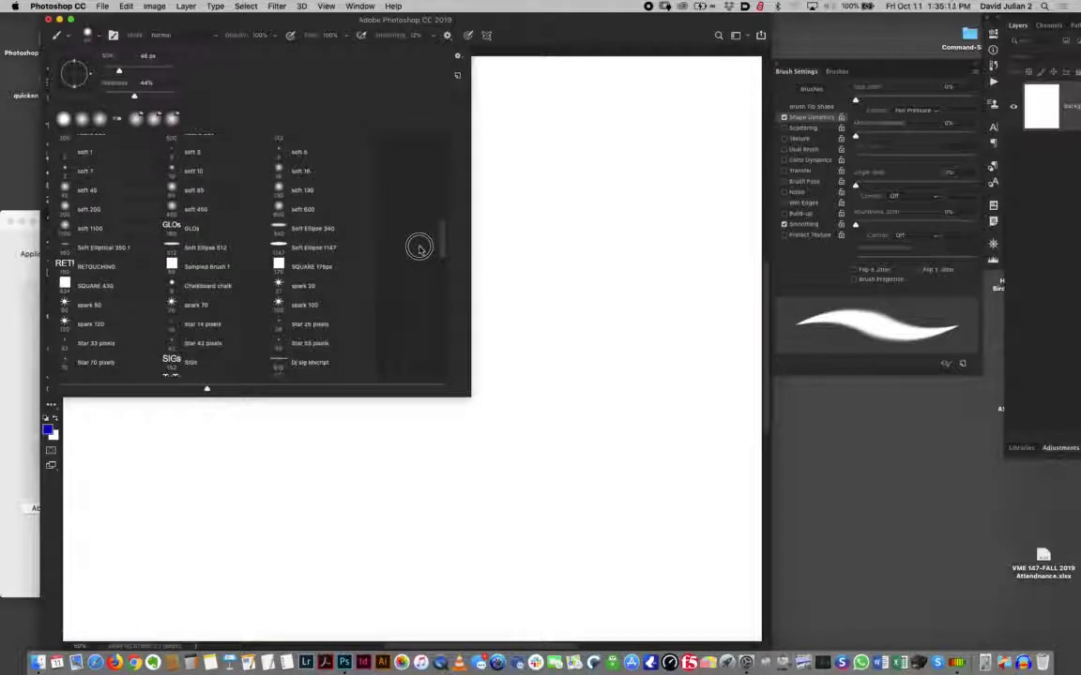
scroll(419, 247, "down", 5)
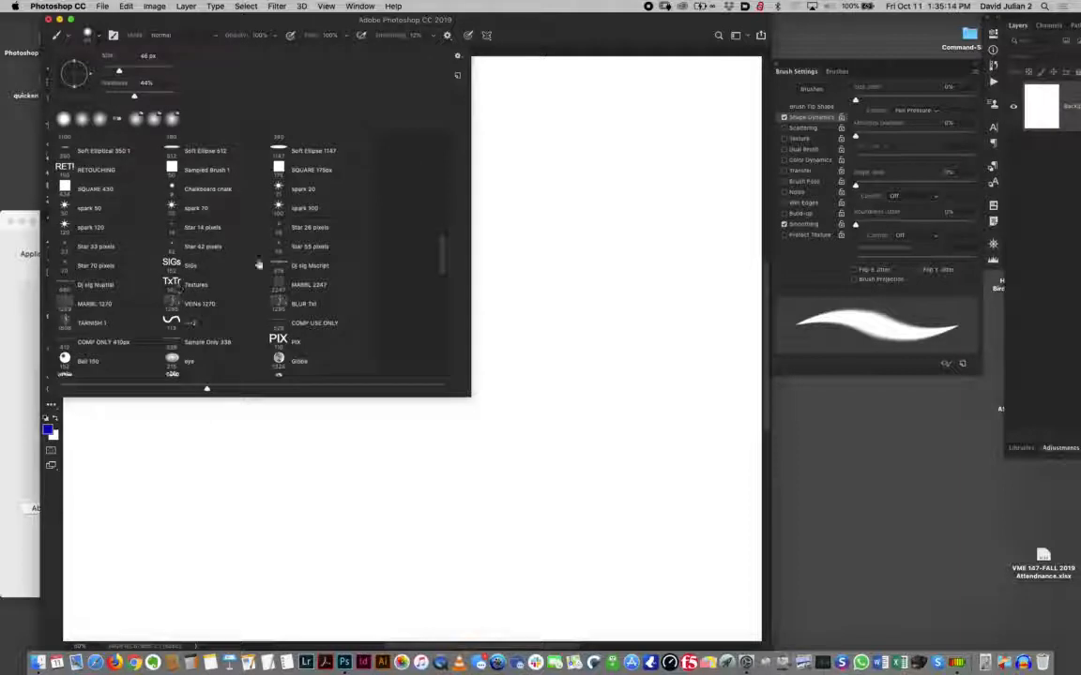
scroll(436, 268, "down", 8)
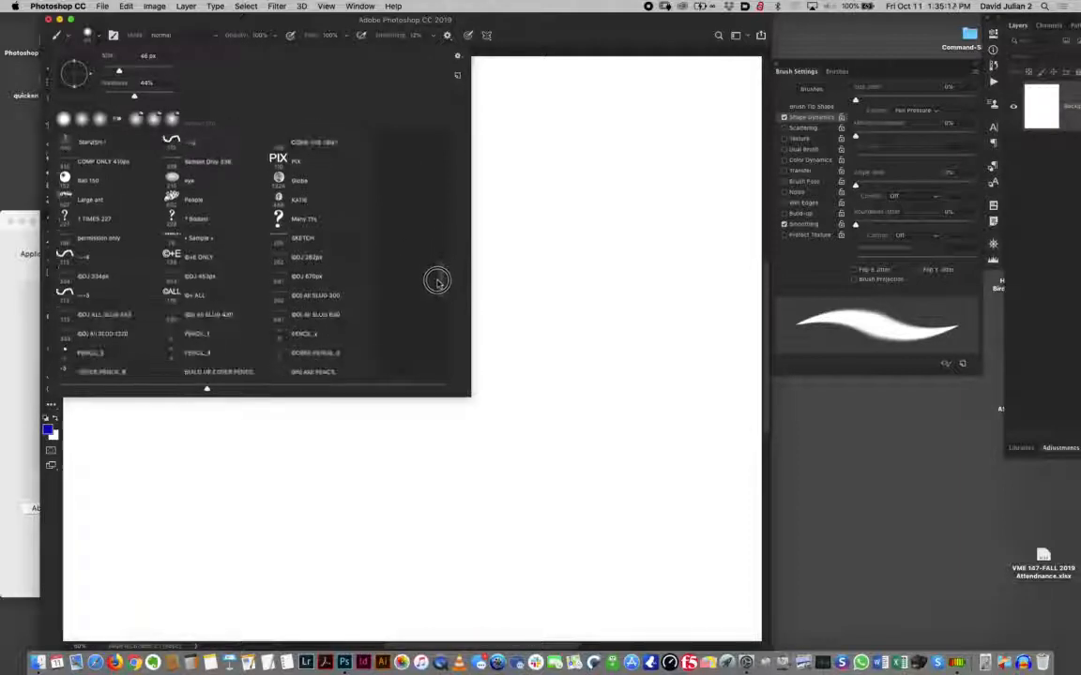
scroll(436, 281, "up", 1)
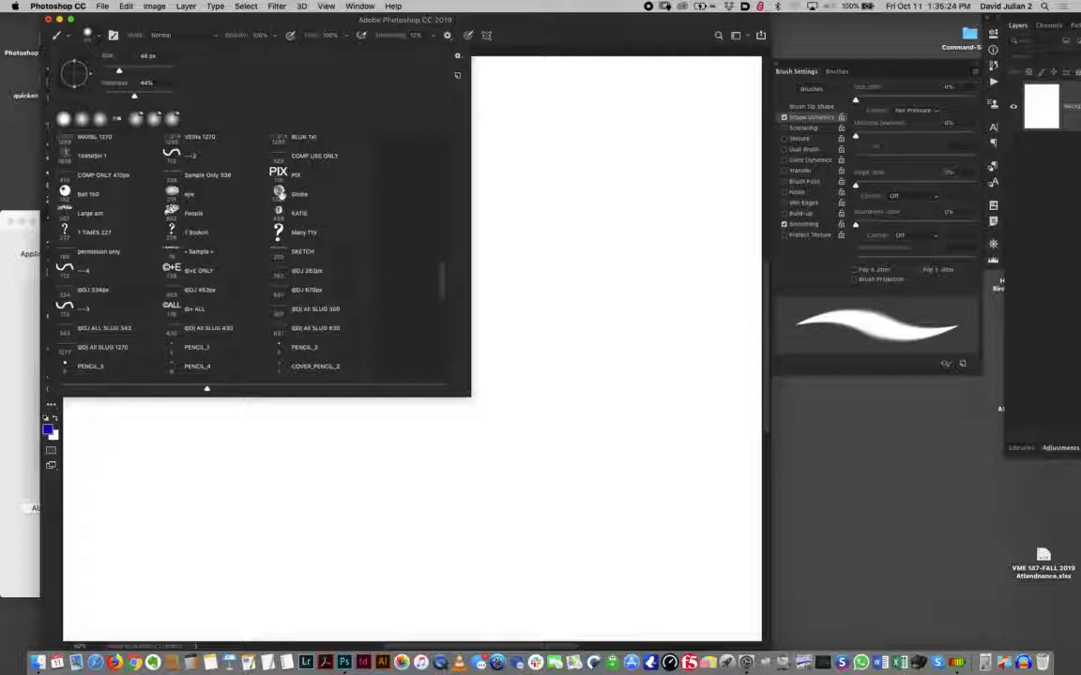
left_click(279, 195)
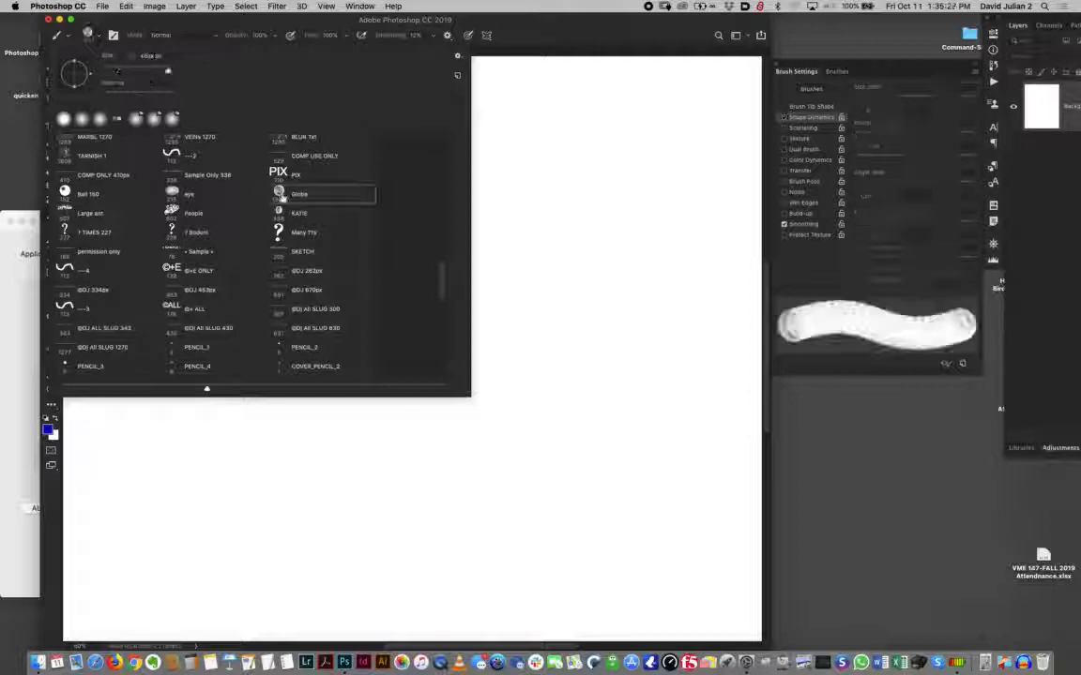
left_click(551, 277)
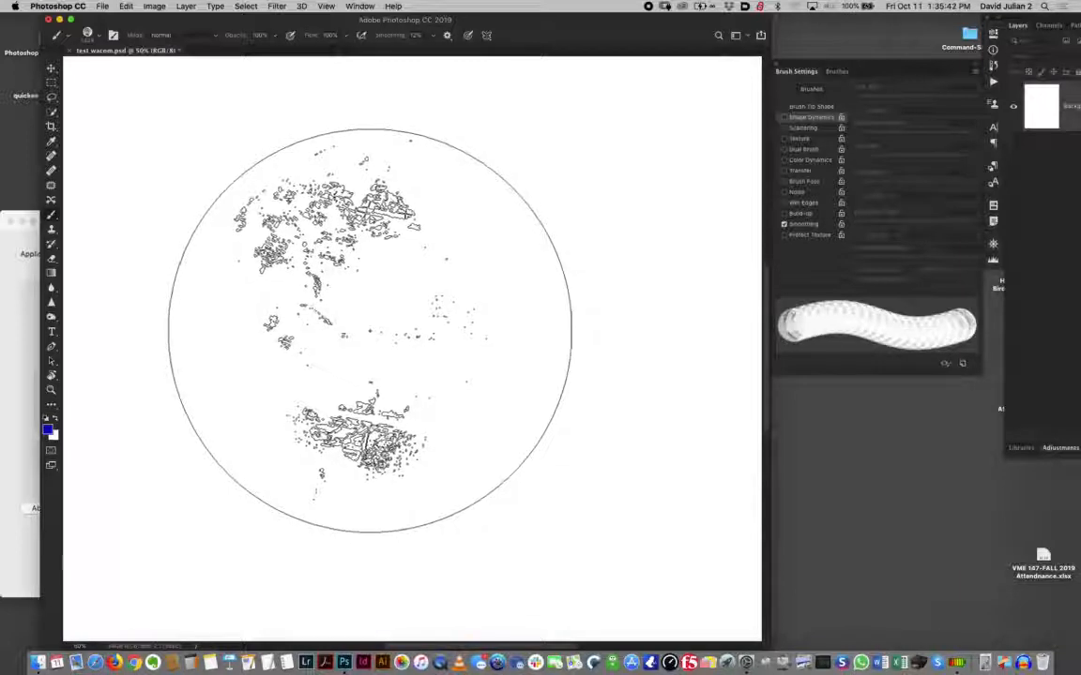
left_click(369, 328)
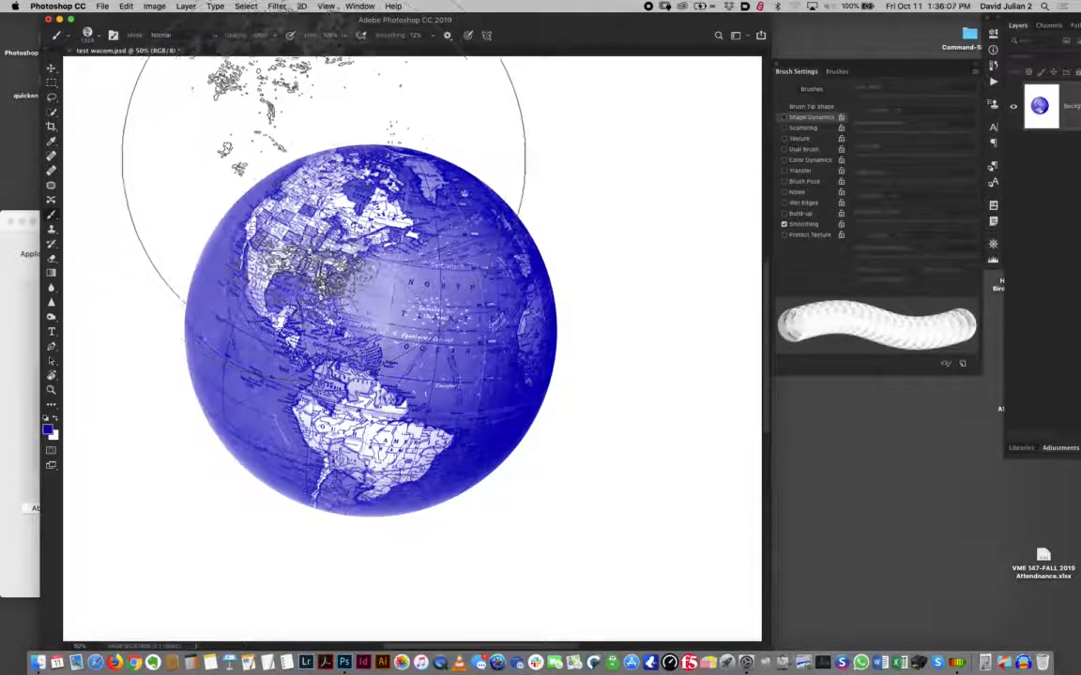
key("super+z")
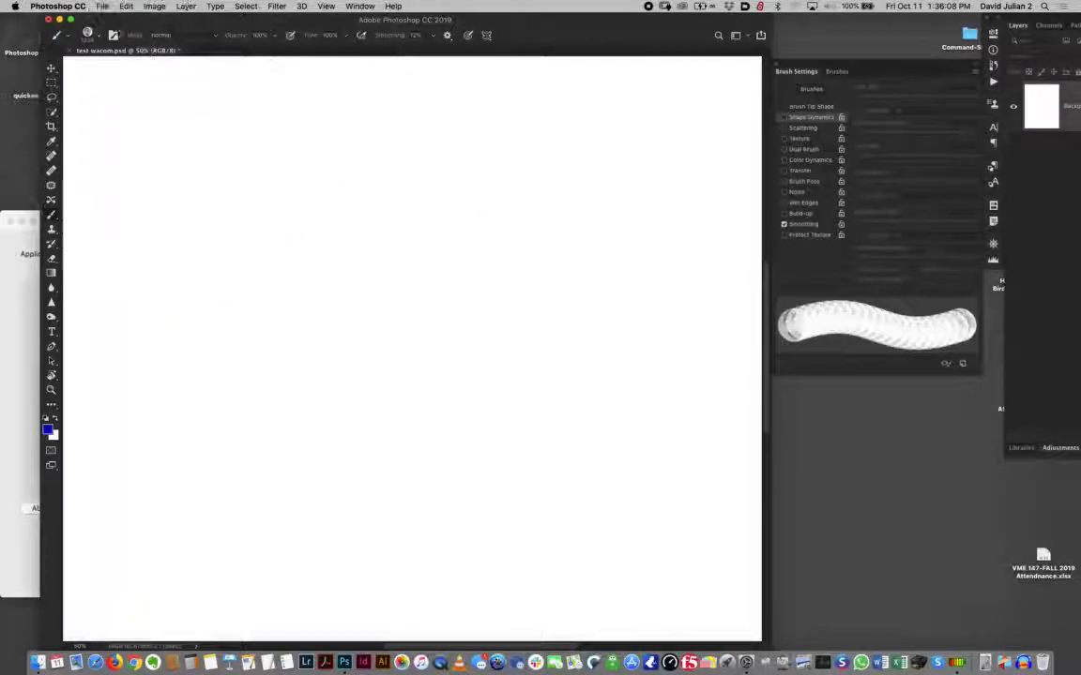
Step: Stamp the framed Butterfly preset from the end of the brush list once on the canvas and undo the stamp
left_click(97, 36)
left_click_drag(441, 259, 434, 345)
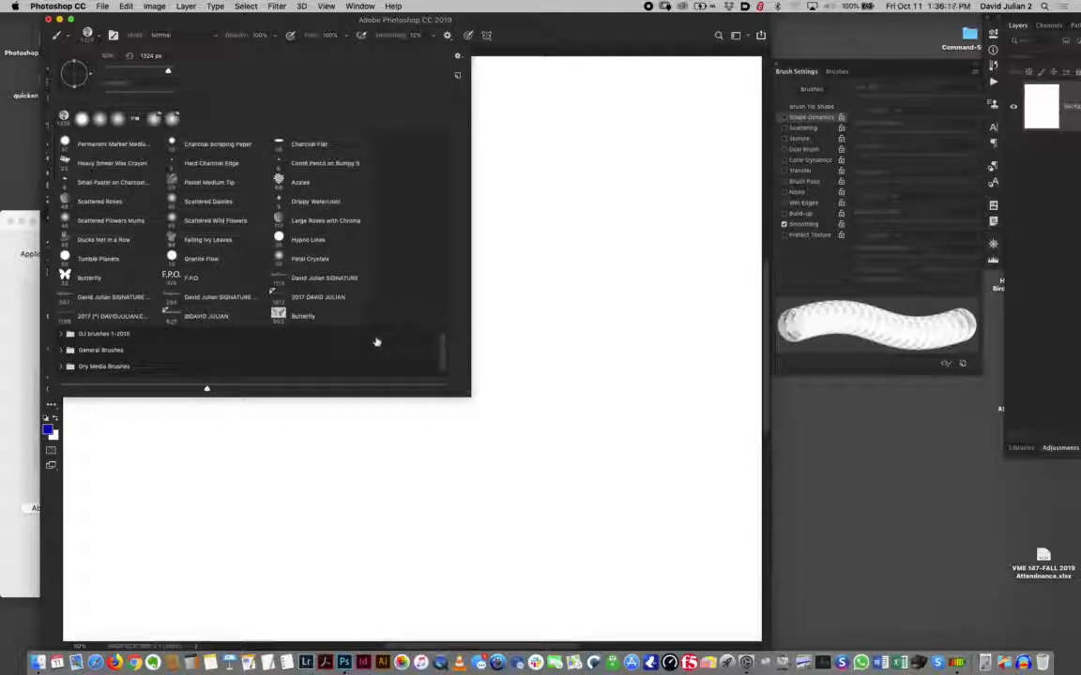
left_click(298, 318)
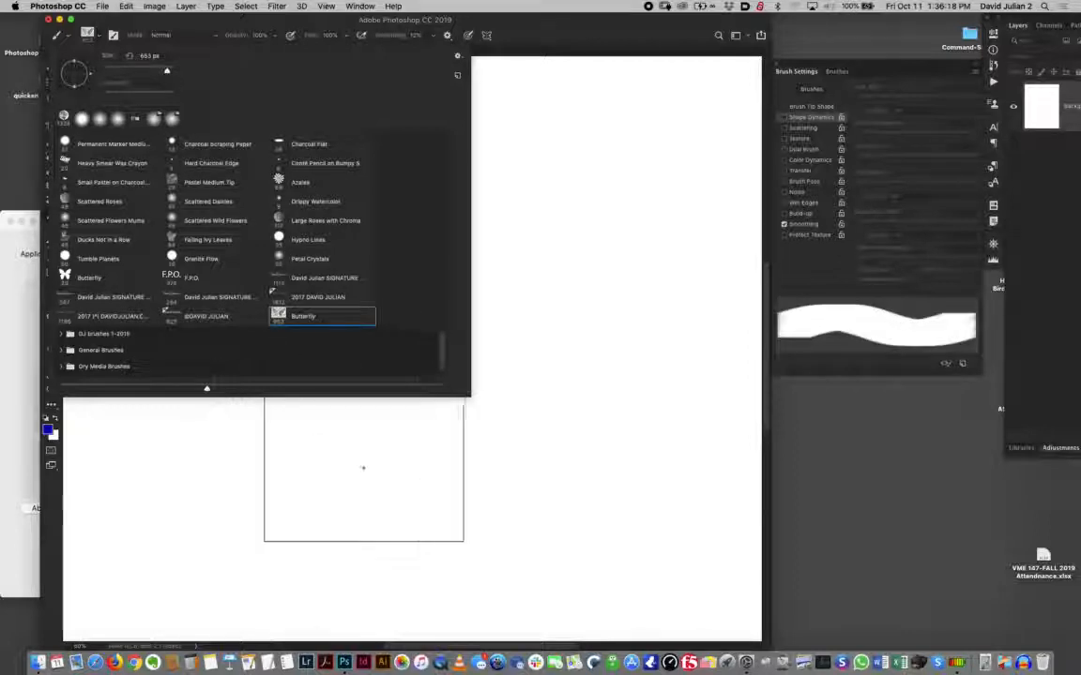
left_click(369, 471)
left_click(362, 398)
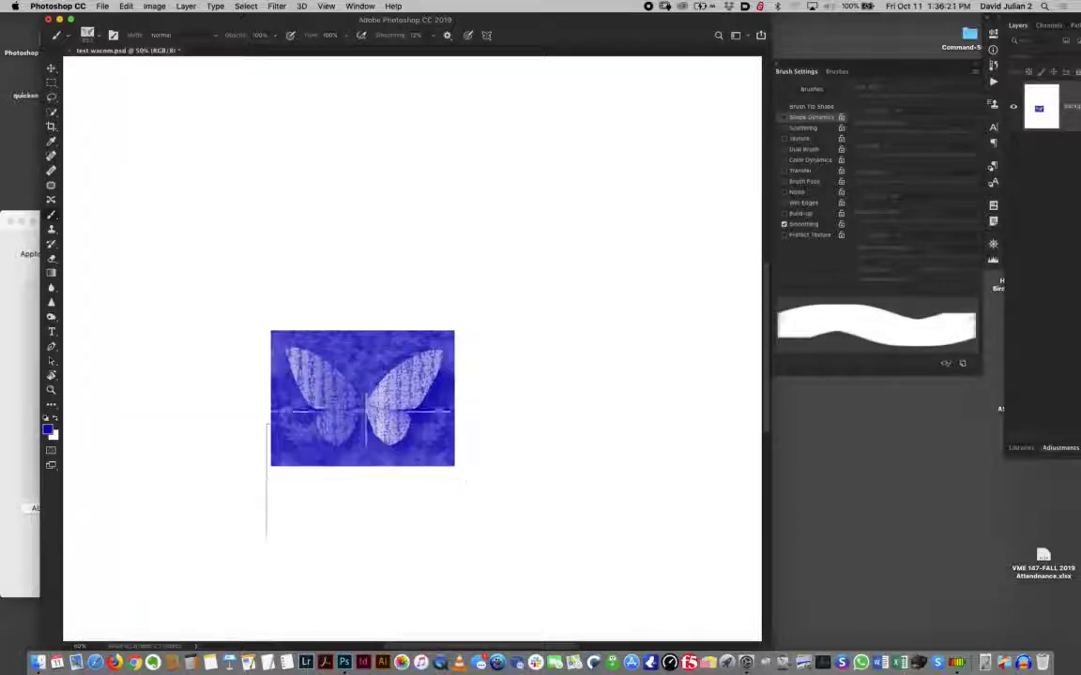
key("super+z")
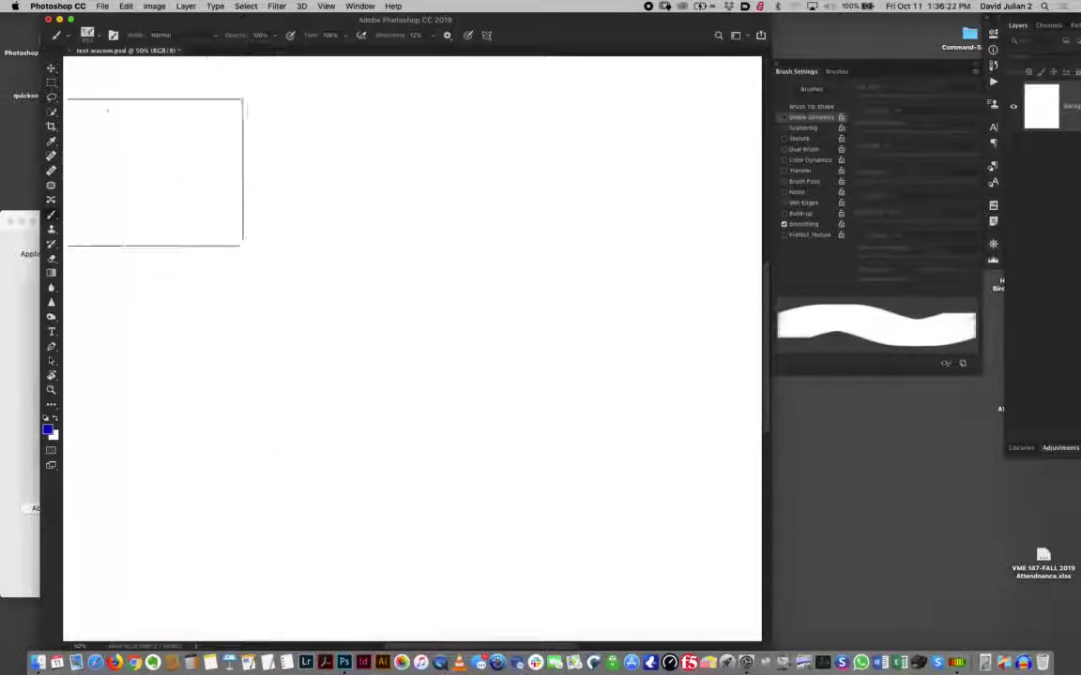
Step: Load the small butterfly-silhouette preset named Butterfly, listed beside the F.P.O. brush
left_click(99, 39)
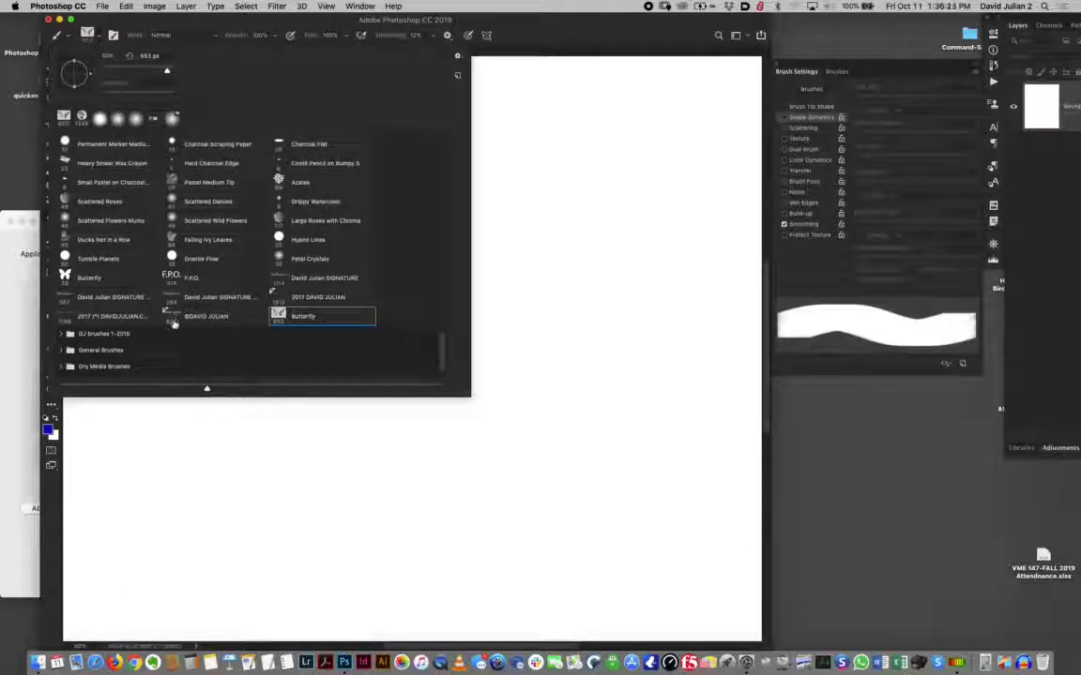
left_click(88, 279)
left_click(340, 445)
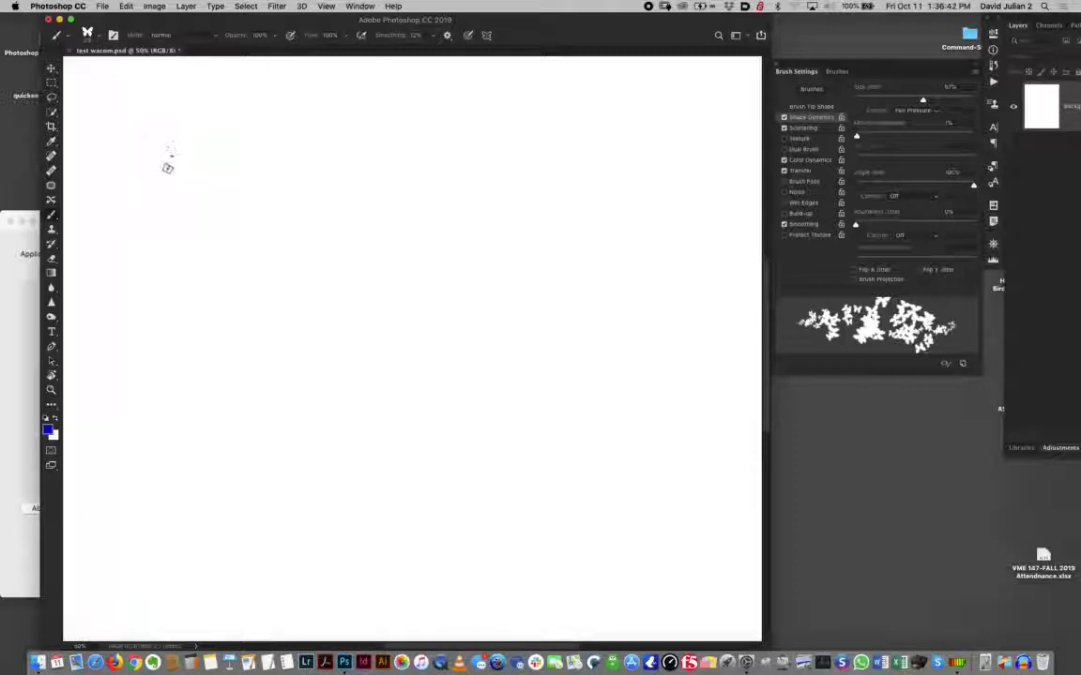
Step: Enlarge the butterfly brush to roughly a quarter of the canvas width and paint a few butterflies of varying size on the canvas
key("]")
key("]")
key("]")
key("]")
key("]")
key("]")
key("]")
key("]")
key("]")
key("]")
key("]")
key("]")
key("]")
key("]")
key("]")
key("]")
key("]")
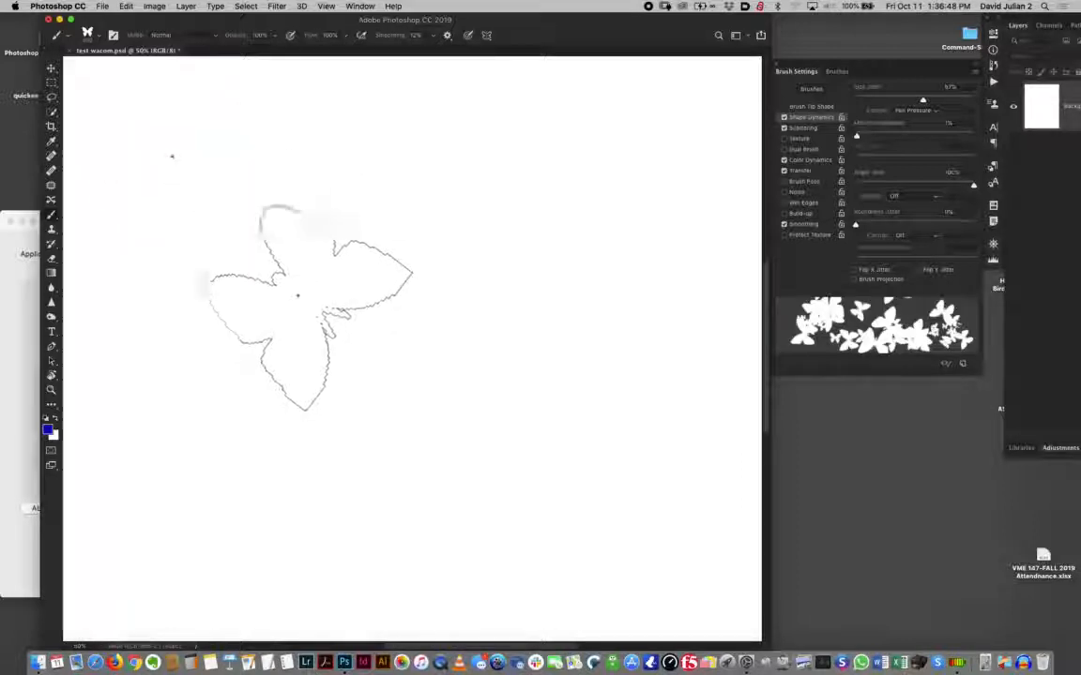
mouse_move(281, 314)
left_mouse_down()
mouse_move(367, 244)
mouse_move(367, 265)
left_mouse_up()
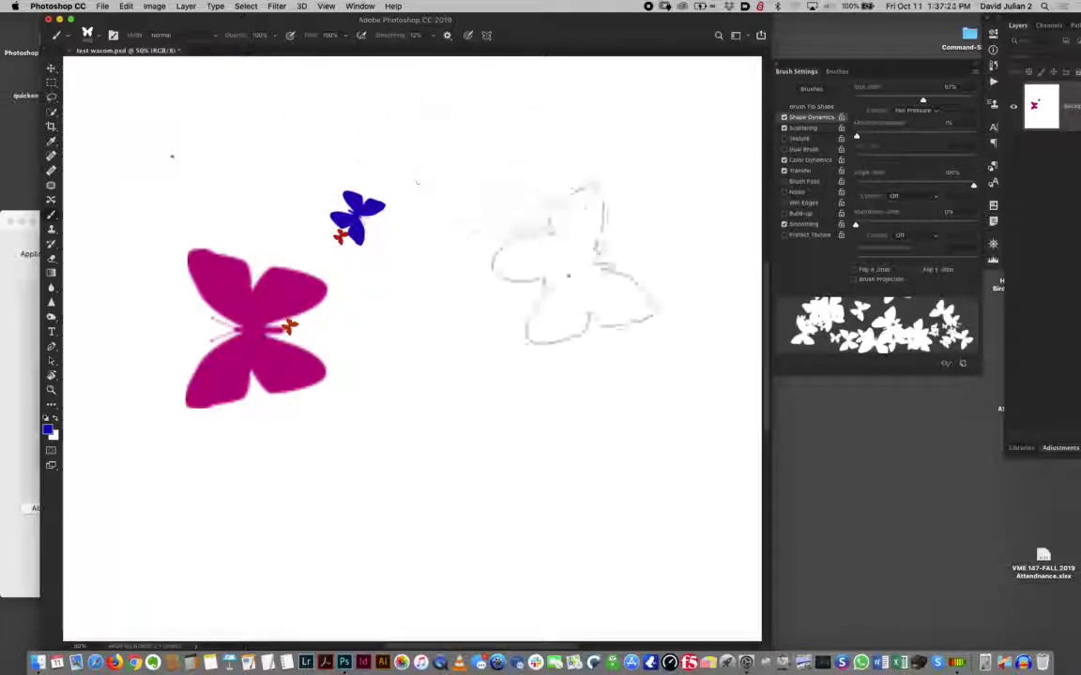
Step: Set the brush's Scattering control to Pen Pressure and lower the scatter amount slightly
left_click(804, 127)
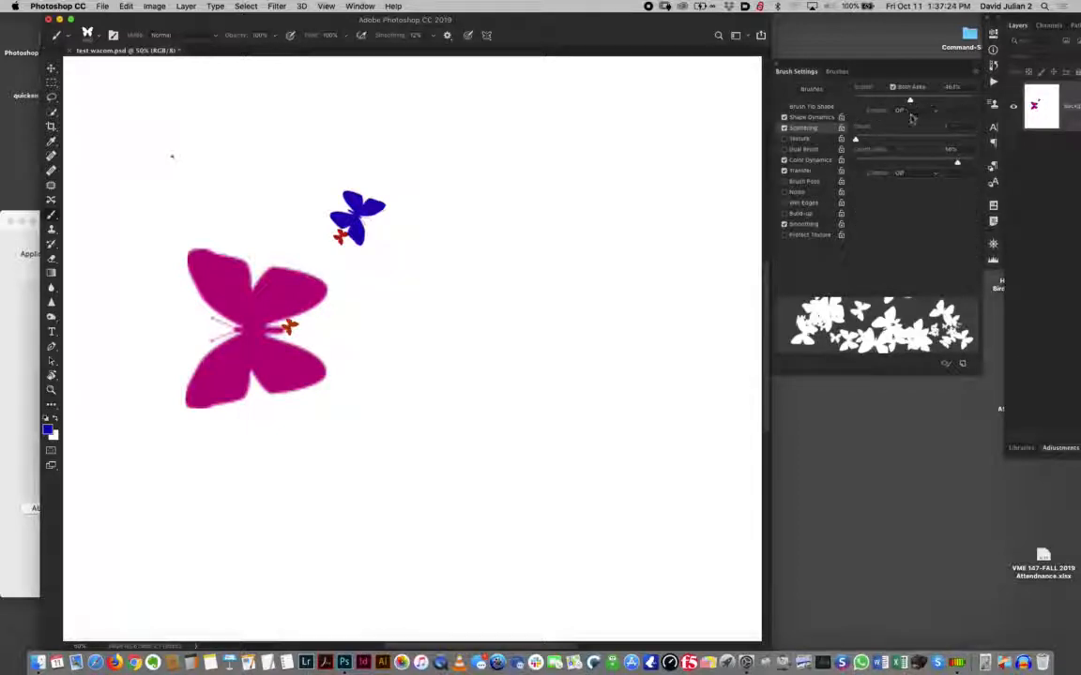
left_click(910, 111)
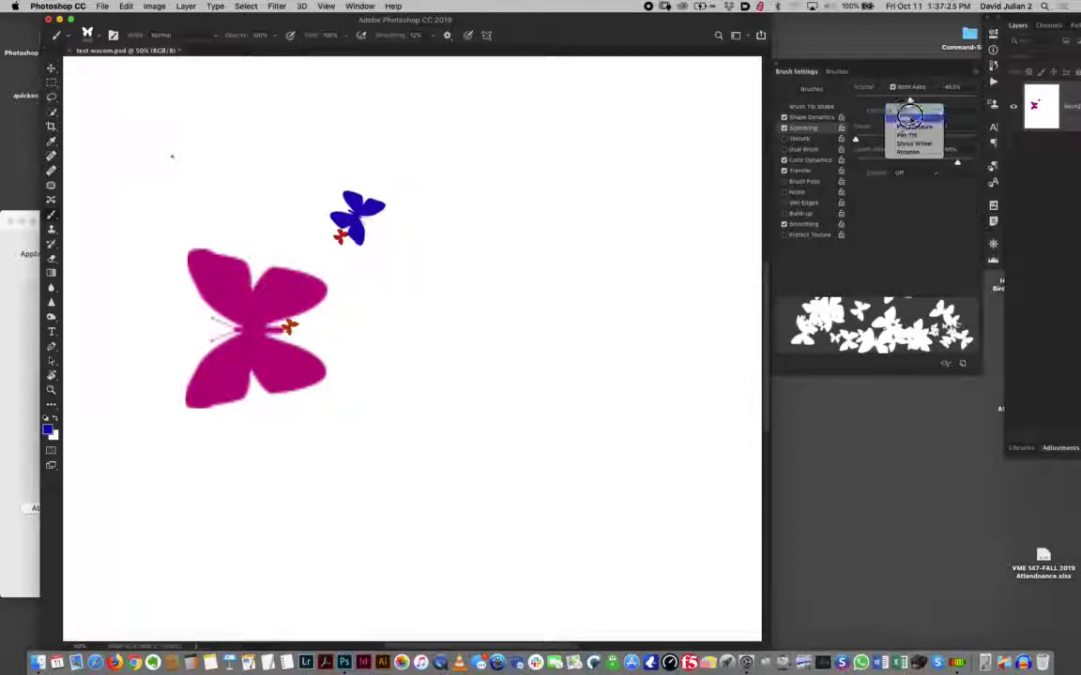
left_click(912, 126)
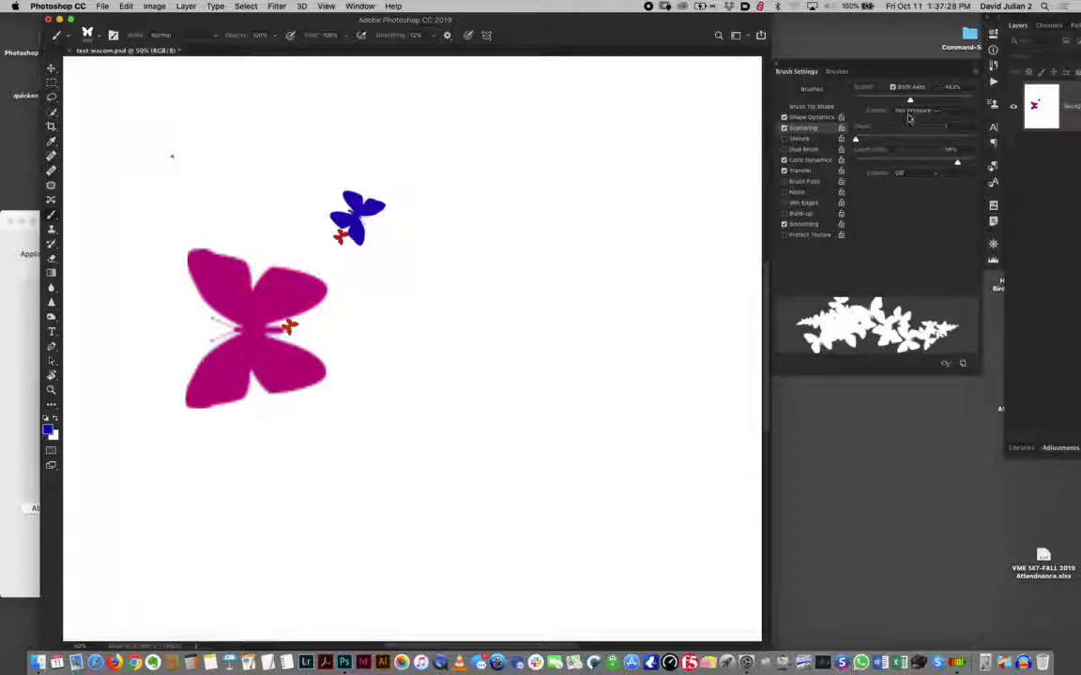
mouse_move(907, 100)
left_mouse_down()
mouse_move(882, 100)
mouse_move(966, 105)
mouse_move(864, 103)
mouse_move(965, 101)
mouse_move(850, 91)
mouse_move(901, 99)
left_mouse_up()
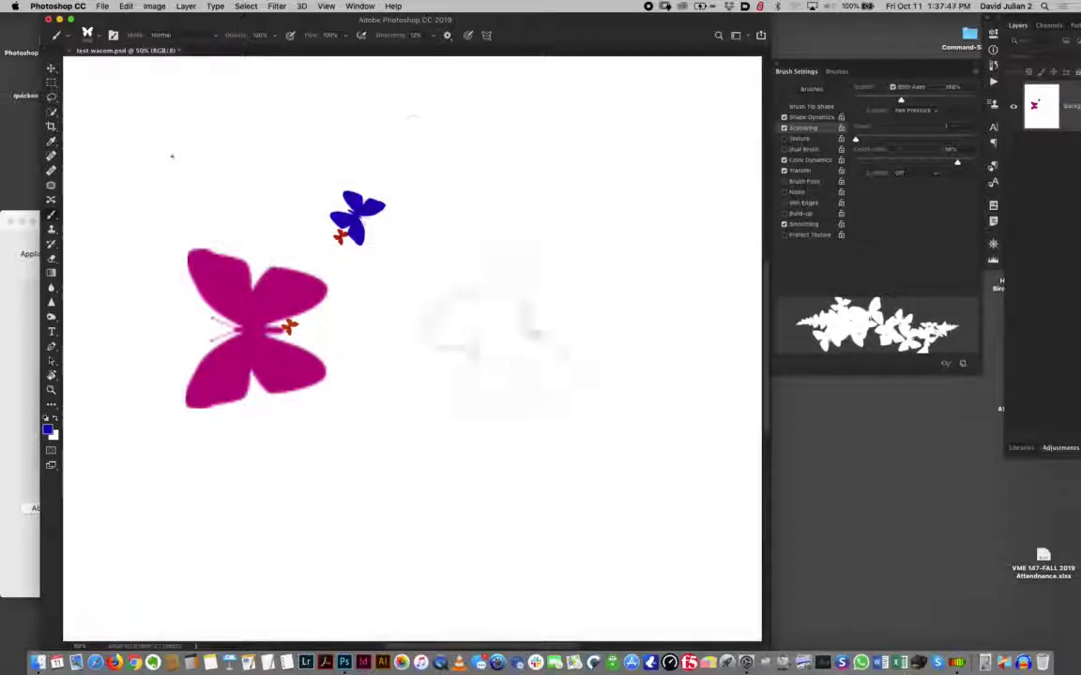
Step: Paint test strokes of butterflies across the canvas with varying pen pressure, undoing the strokes
mouse_move(164, 179)
left_mouse_down()
mouse_move(281, 146)
mouse_move(322, 173)
mouse_move(474, 153)
mouse_move(549, 238)
left_mouse_up()
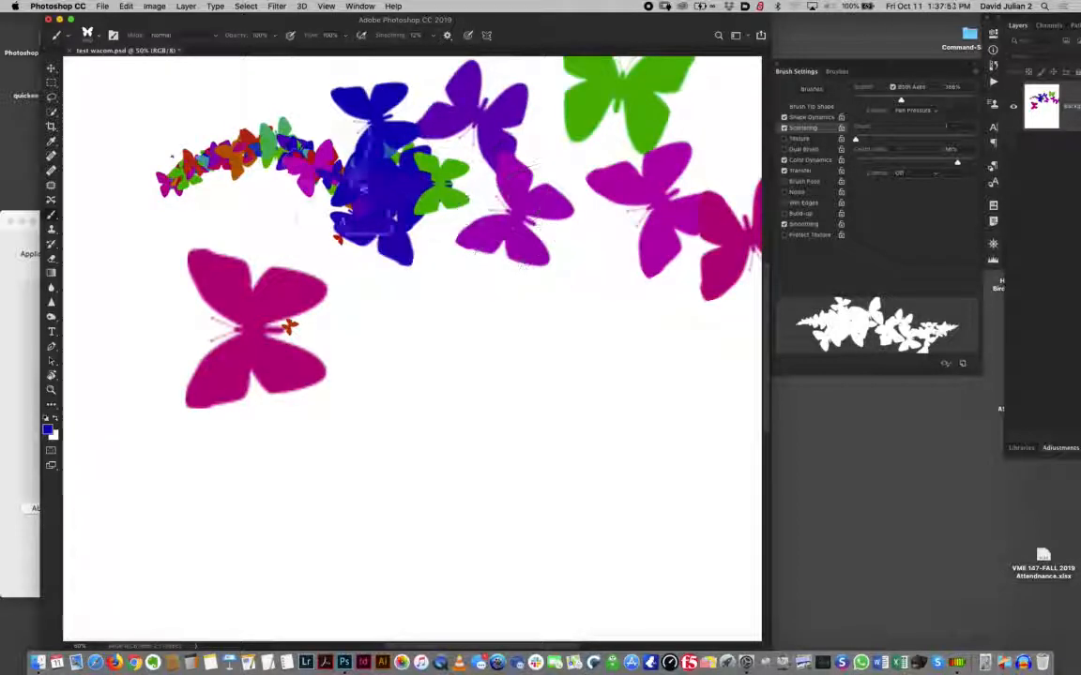
key("super+z")
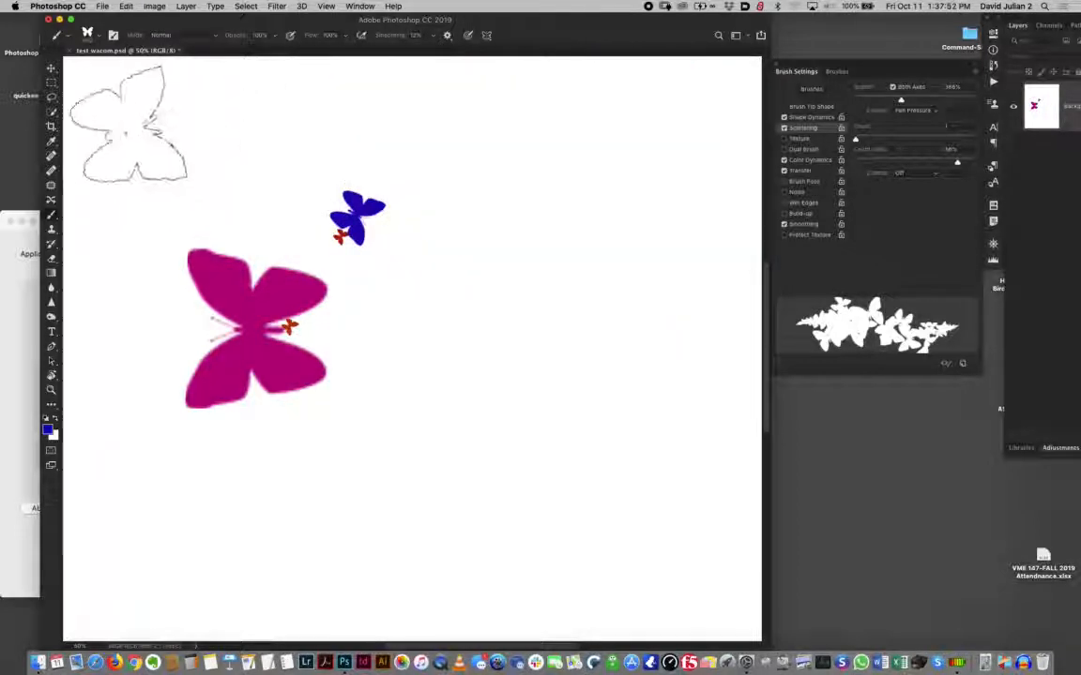
mouse_move(116, 150)
left_mouse_down()
mouse_move(221, 123)
mouse_move(264, 139)
mouse_move(325, 126)
mouse_move(383, 142)
mouse_move(406, 180)
mouse_move(339, 317)
mouse_move(382, 353)
mouse_move(426, 367)
mouse_move(560, 401)
mouse_move(601, 398)
left_mouse_up()
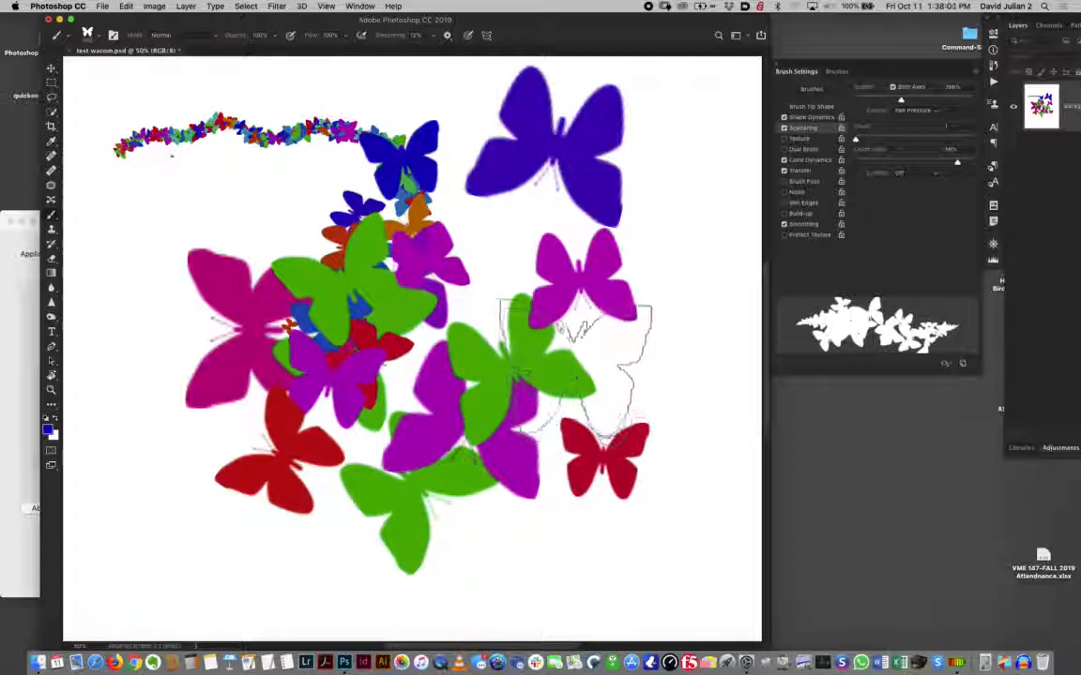
key("super+z")
key("super+z")
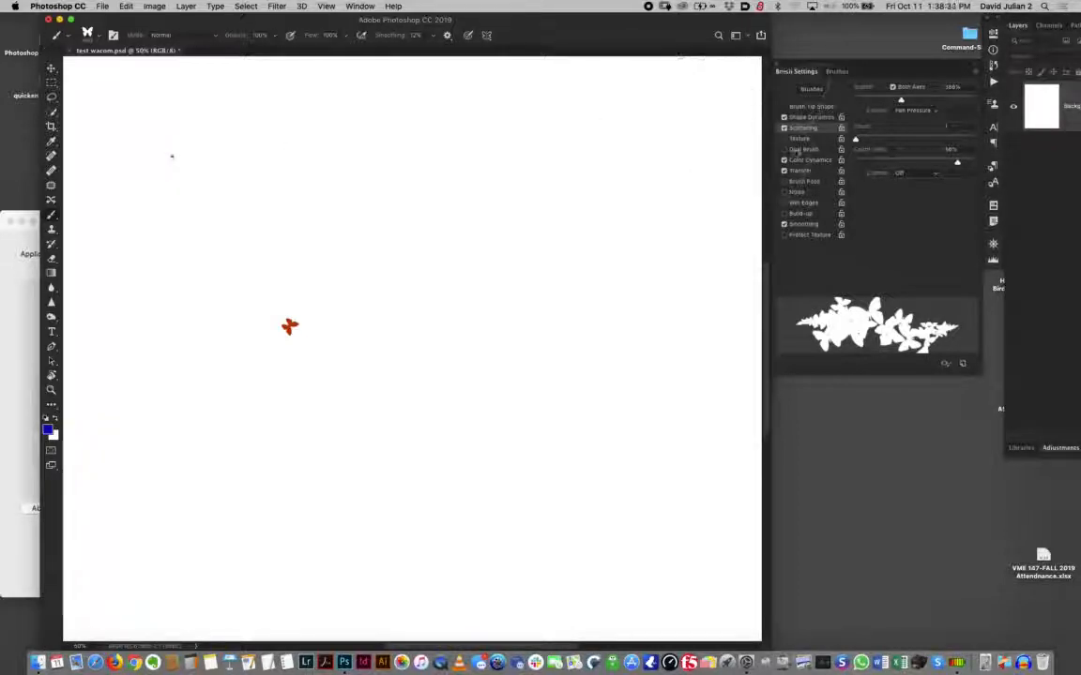
Step: Raise the brush's scattering count to 2 and adjust the count jitter slightly
left_click(804, 161)
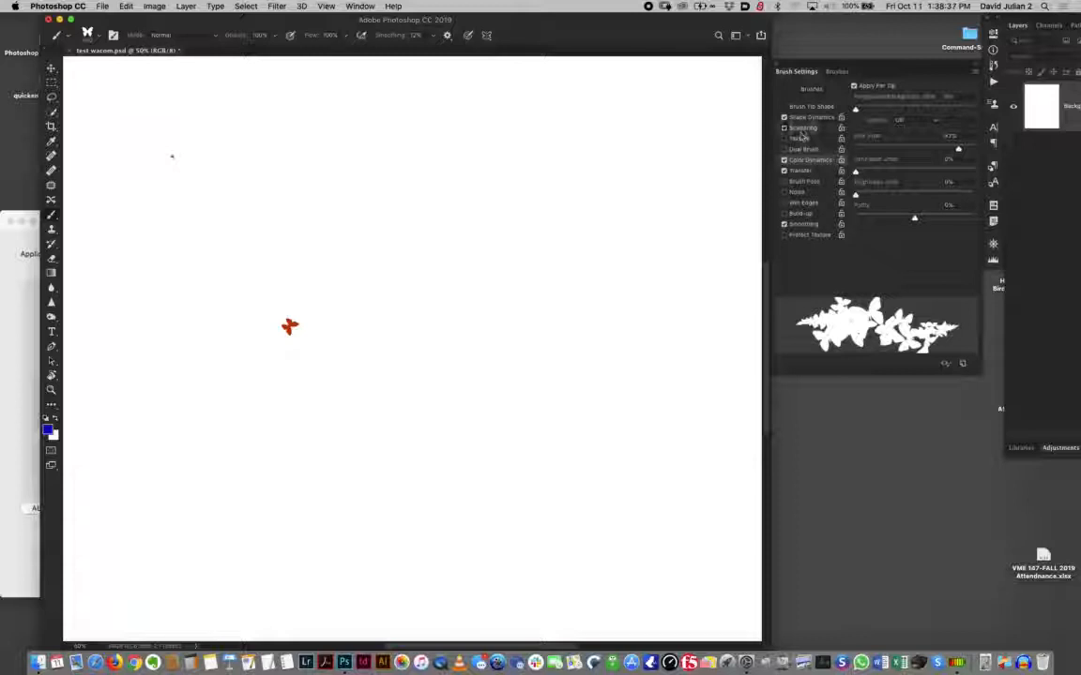
left_click(802, 128)
mouse_move(856, 141)
left_mouse_down()
mouse_move(916, 144)
mouse_move(858, 139)
left_mouse_up()
left_click_drag(946, 162, 955, 161)
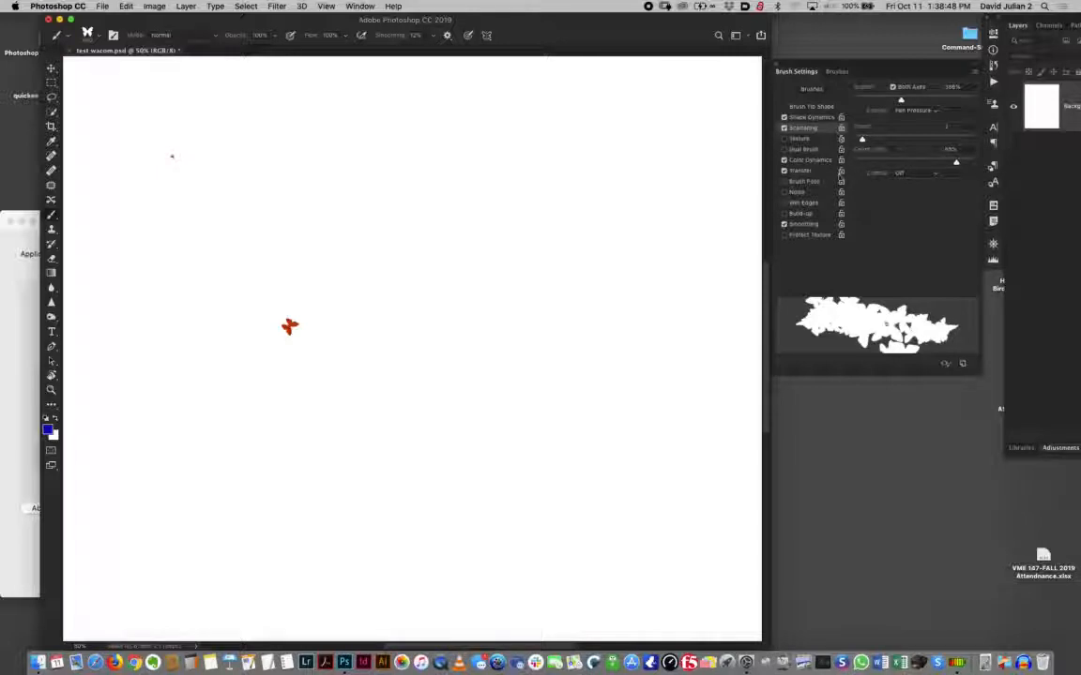
Step: Set the Color Dynamics control to Pen Pressure and lower the hue jitter to 77%, keeping Transfer enabled
left_click(783, 171)
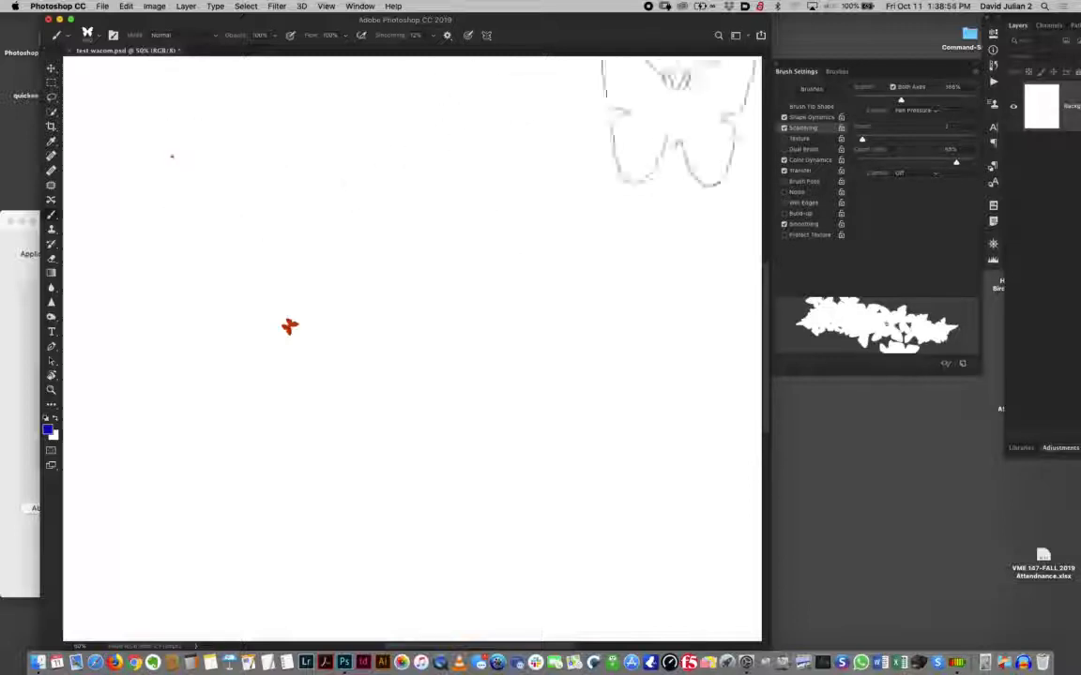
left_click(808, 160)
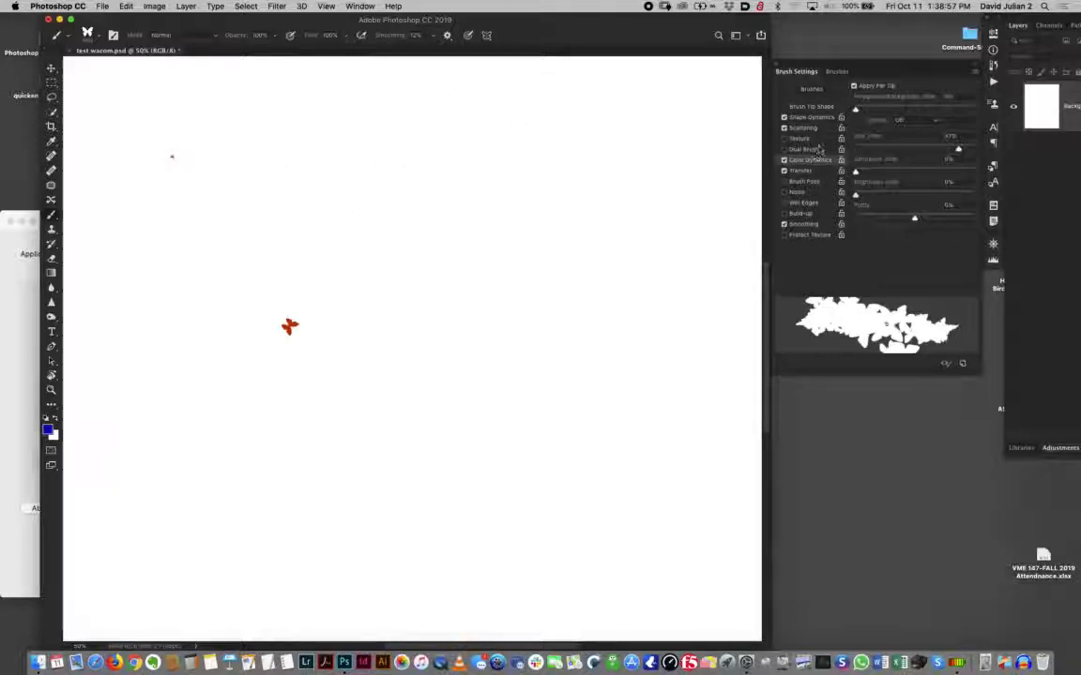
left_click(909, 122)
left_click(903, 140)
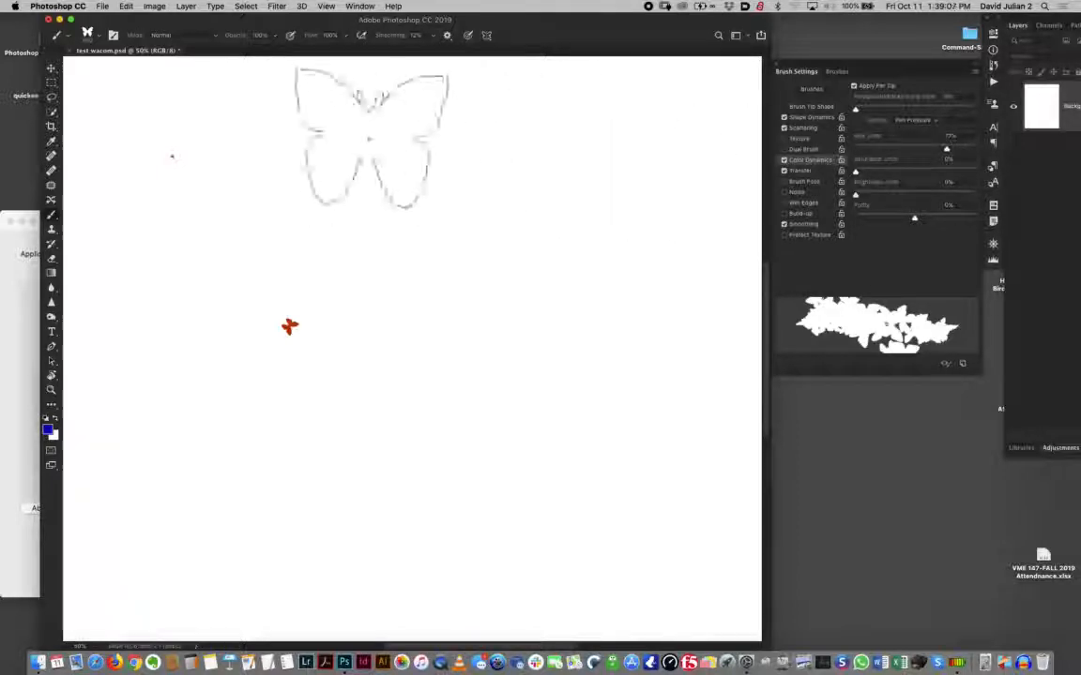
Step: Paint two dense test strokes of multicoloured butterflies over the upper part of the canvas and undo each one
mouse_move(172, 165)
left_mouse_down()
mouse_move(222, 132)
mouse_move(413, 174)
mouse_move(521, 215)
left_mouse_up()
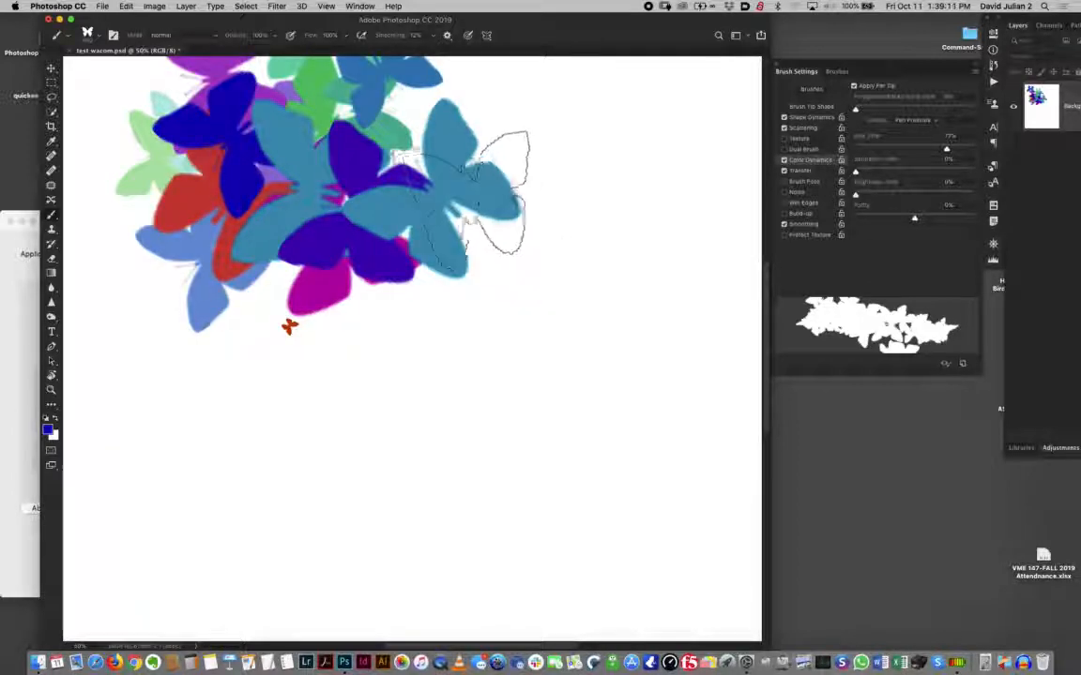
key("super+z")
mouse_move(171, 156)
left_mouse_down()
mouse_move(233, 144)
mouse_move(383, 155)
mouse_move(422, 216)
mouse_move(375, 253)
mouse_move(394, 244)
left_mouse_up()
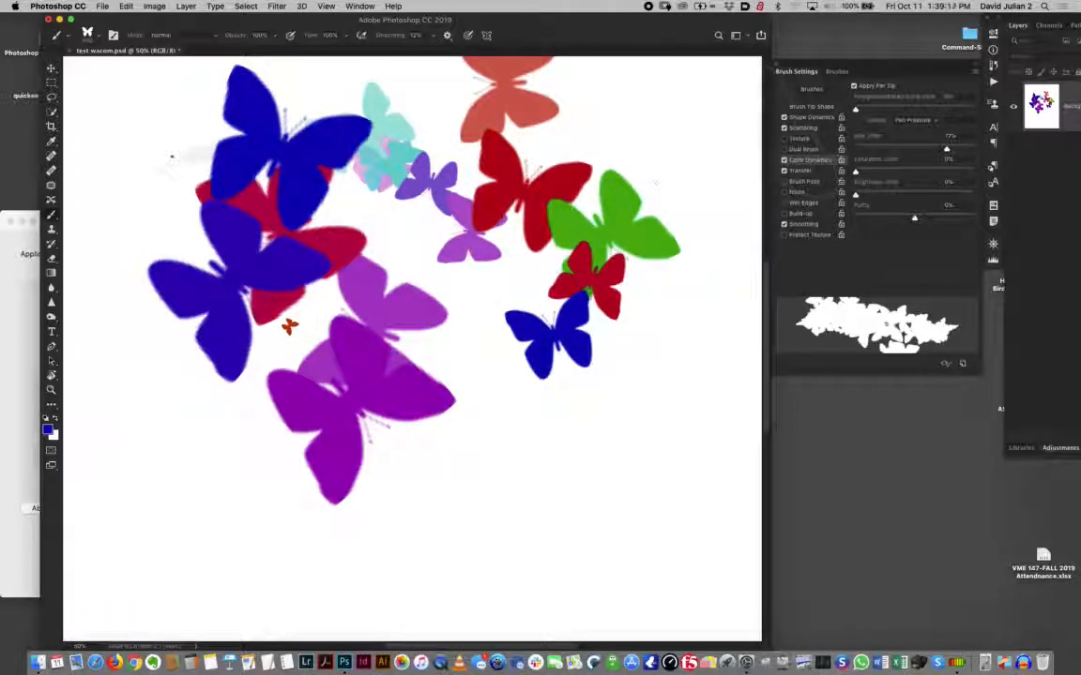
key("super+z")
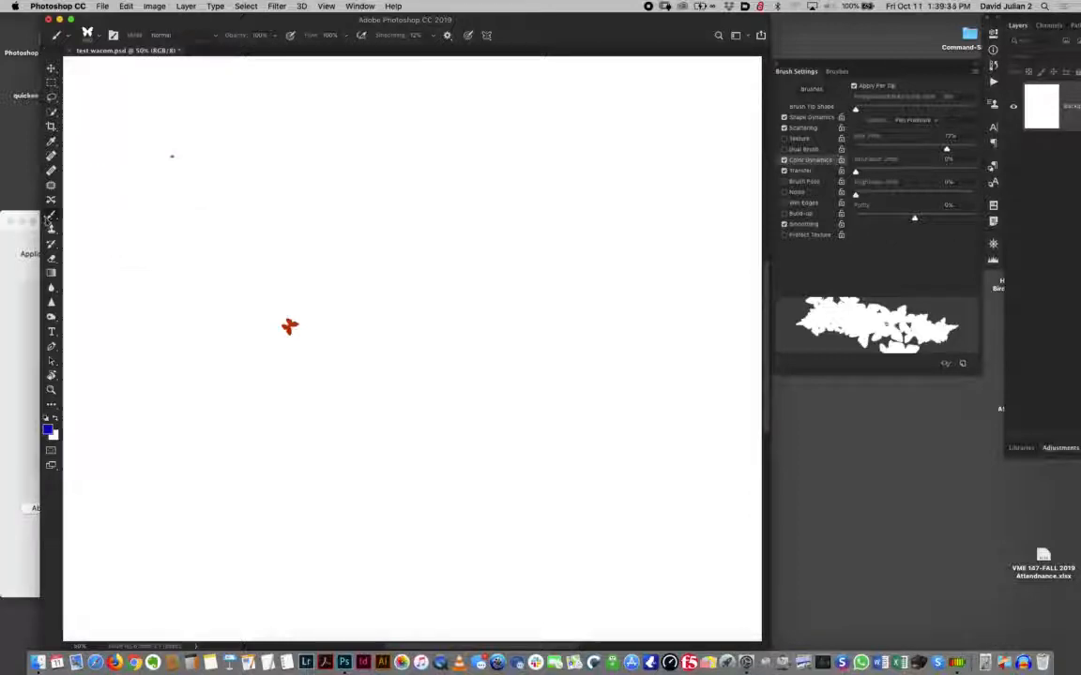
Step: Shift the document window slightly and fill the canvas with white at 100% opacity in Normal mode to clear it
left_click_drag(146, 19, 174, 29)
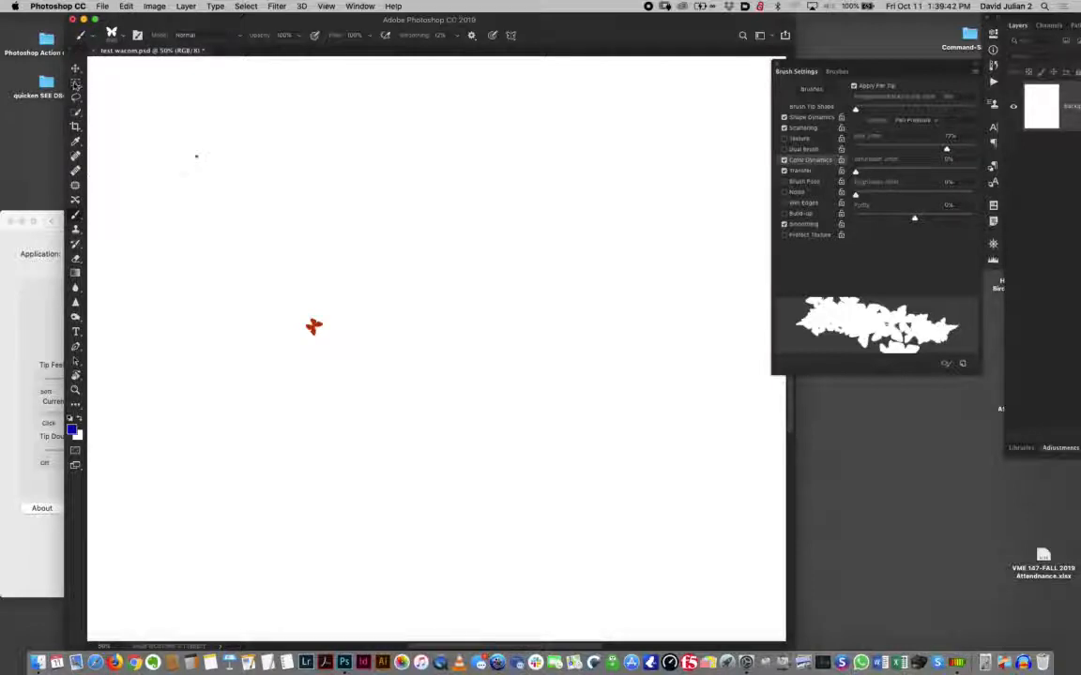
key("shift+BackSpace")
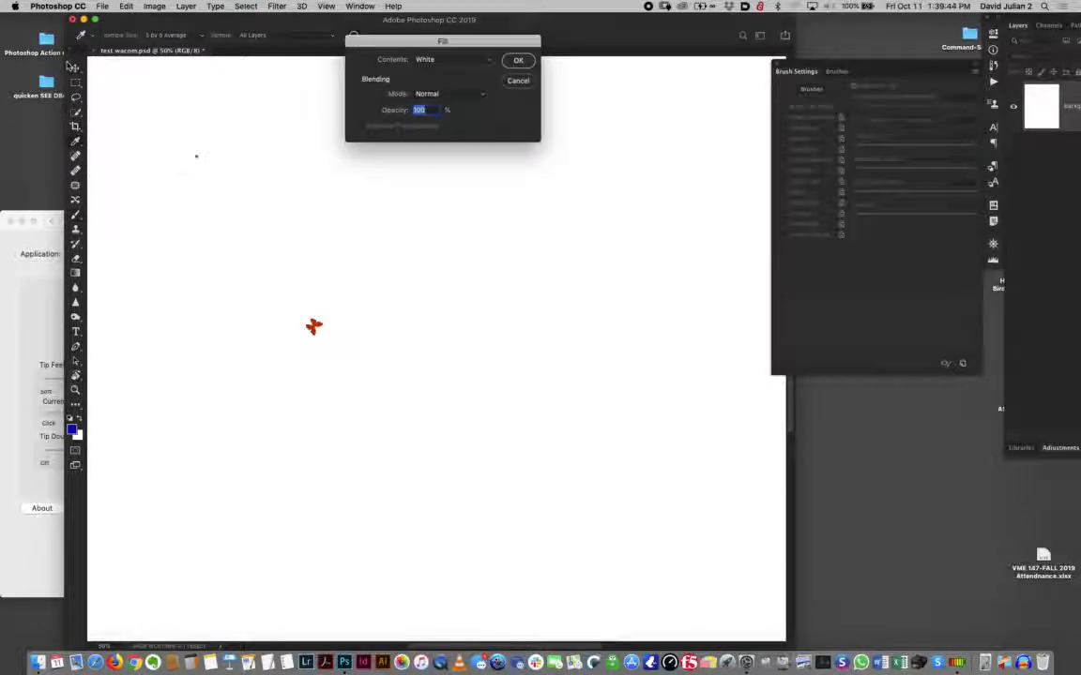
left_click(519, 62)
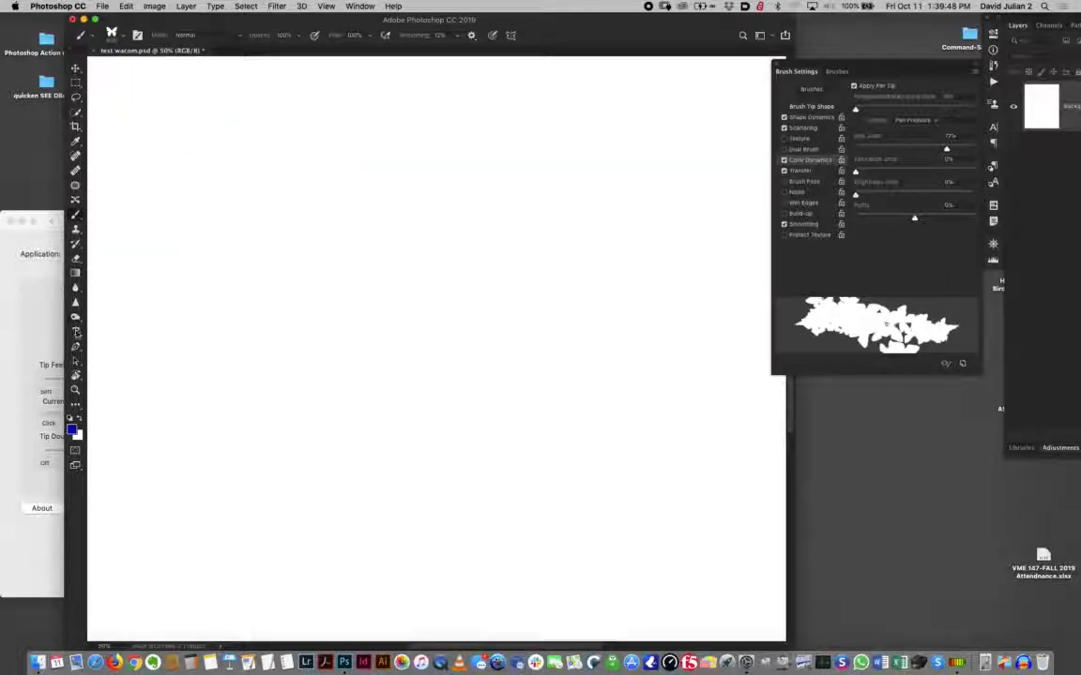
Step: Set the foreground colour to black and draw a paragraph text box in the upper-left part of the canvas
left_click(76, 331)
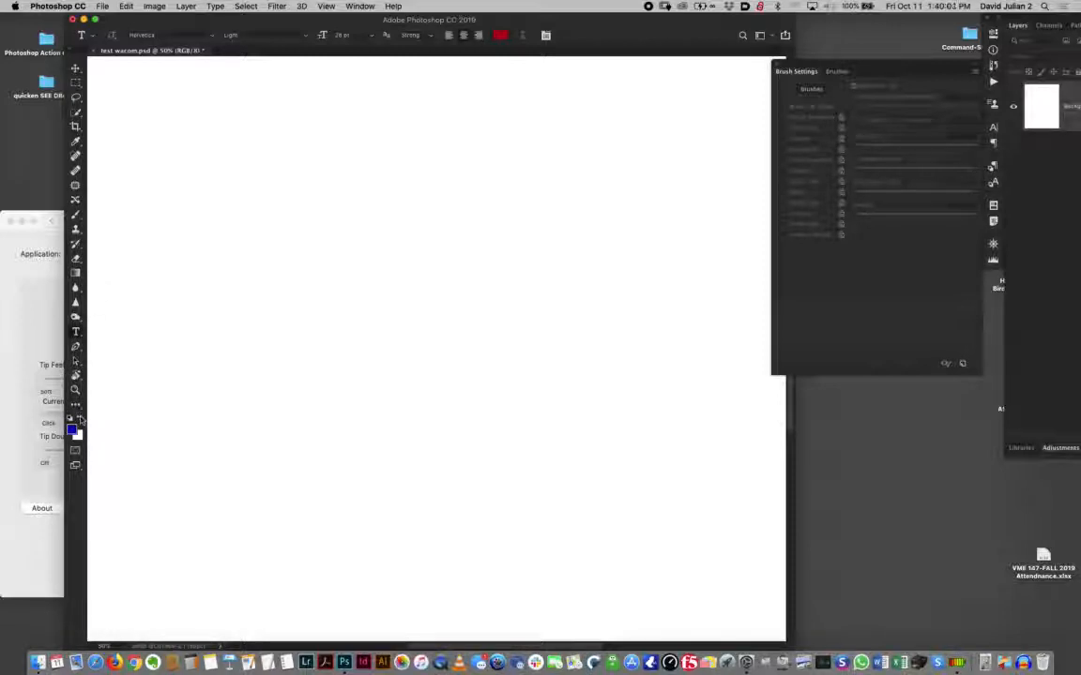
left_click(81, 417)
left_click(80, 419)
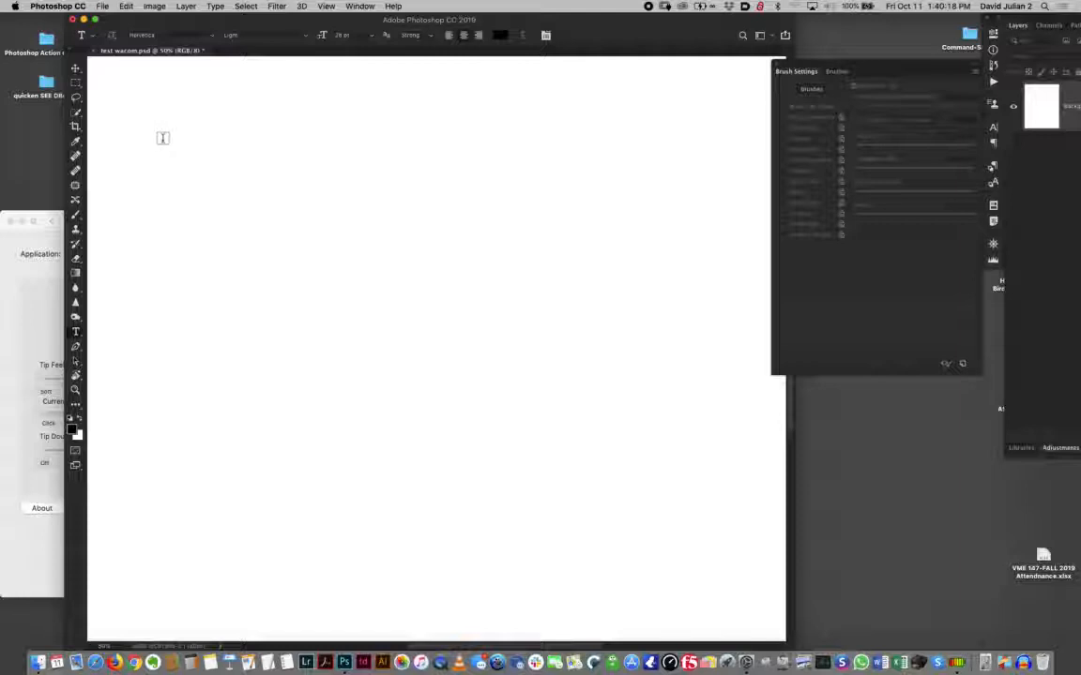
left_click_drag(150, 122, 404, 238)
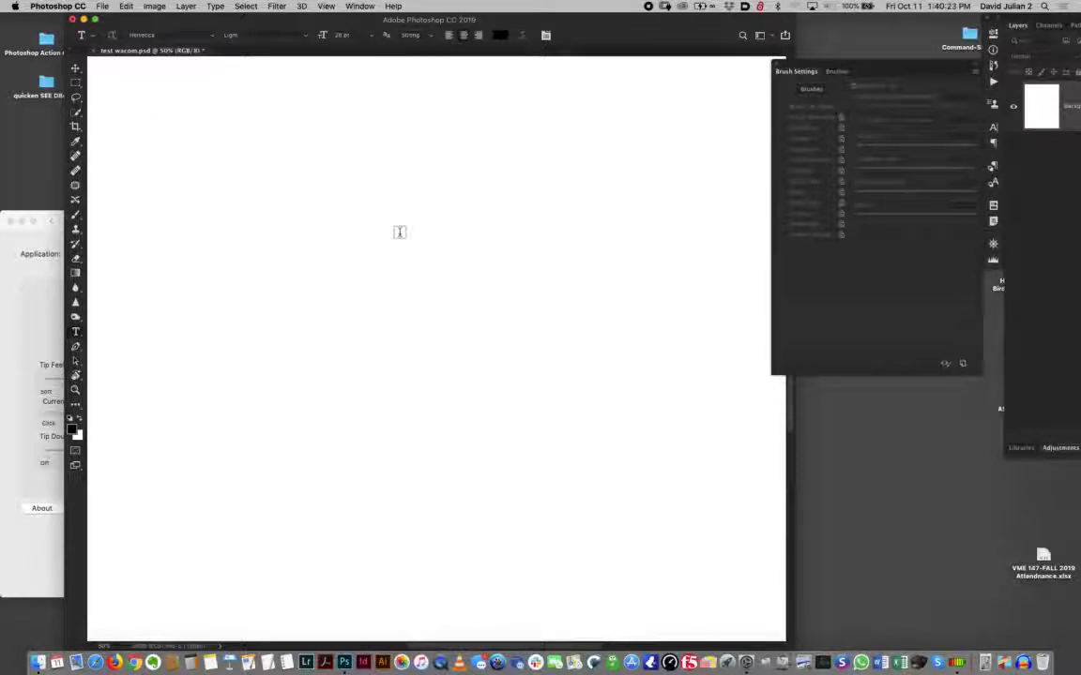
key("super+minus")
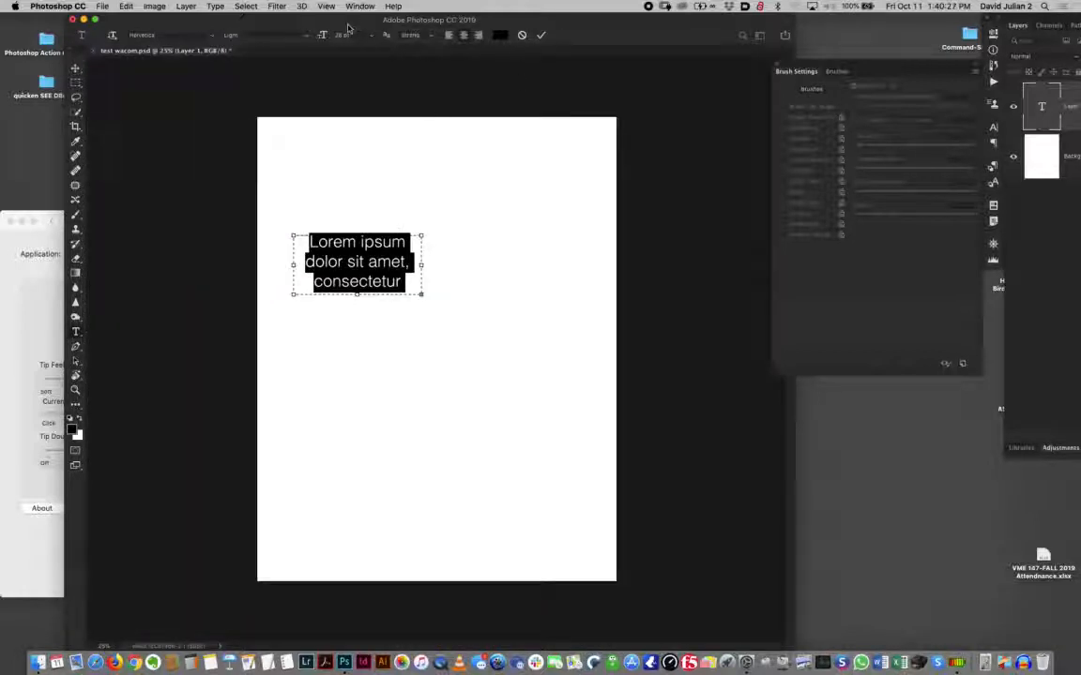
key("super+plus")
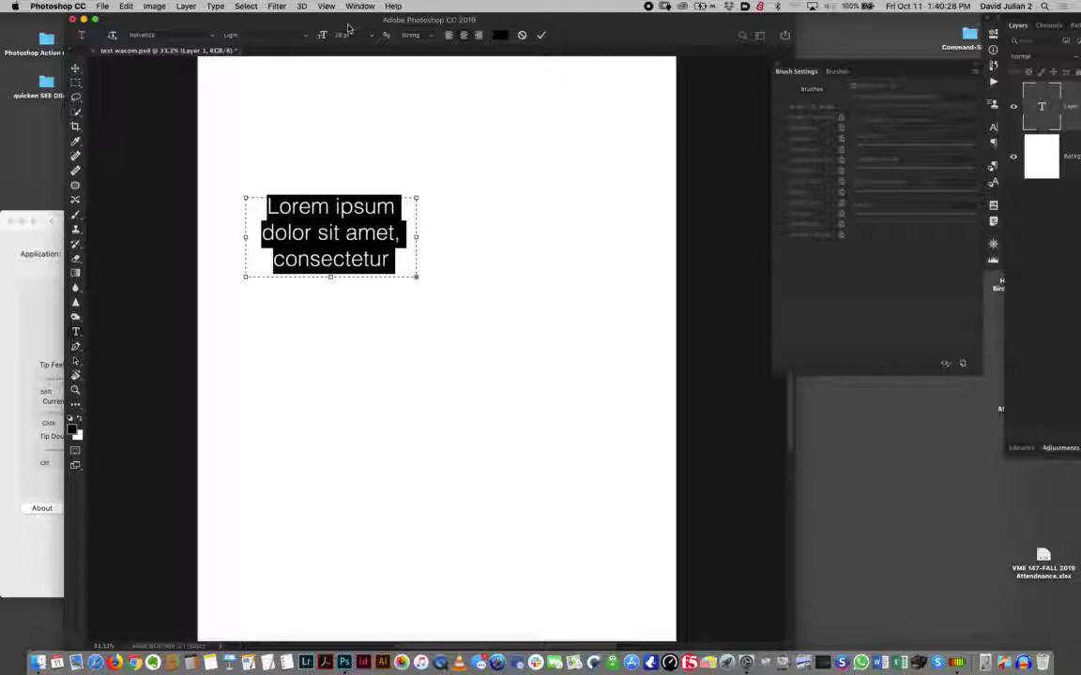
Step: Replace the placeholder text with © and the copyright holder's full name in capitals, widening the text box to fit one line
type("©")
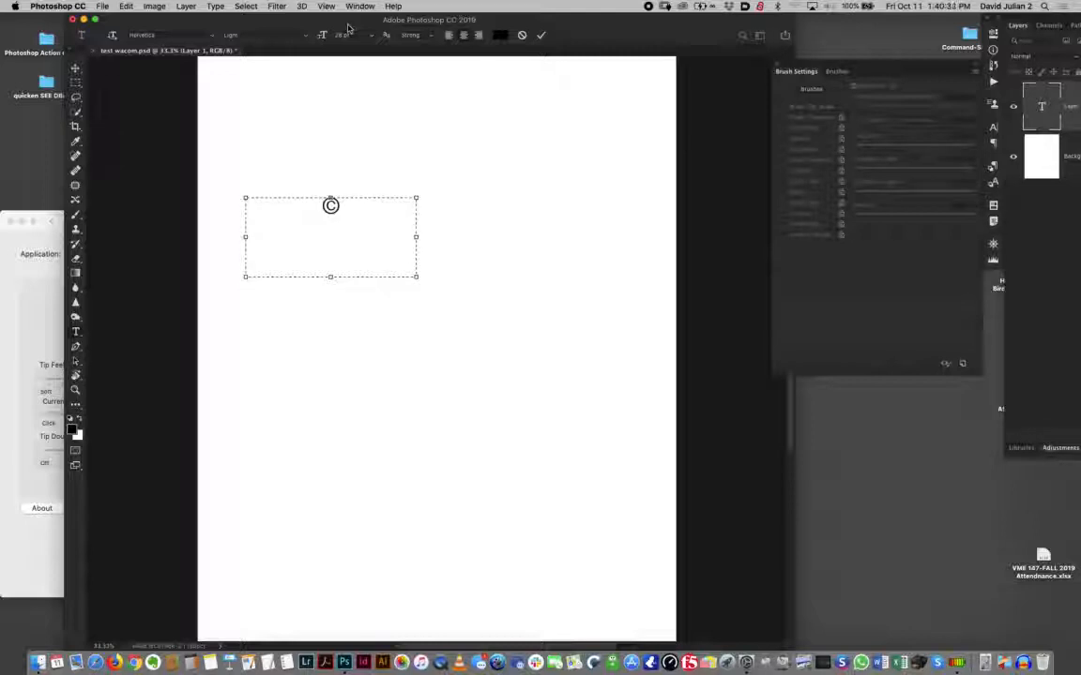
type(" D")
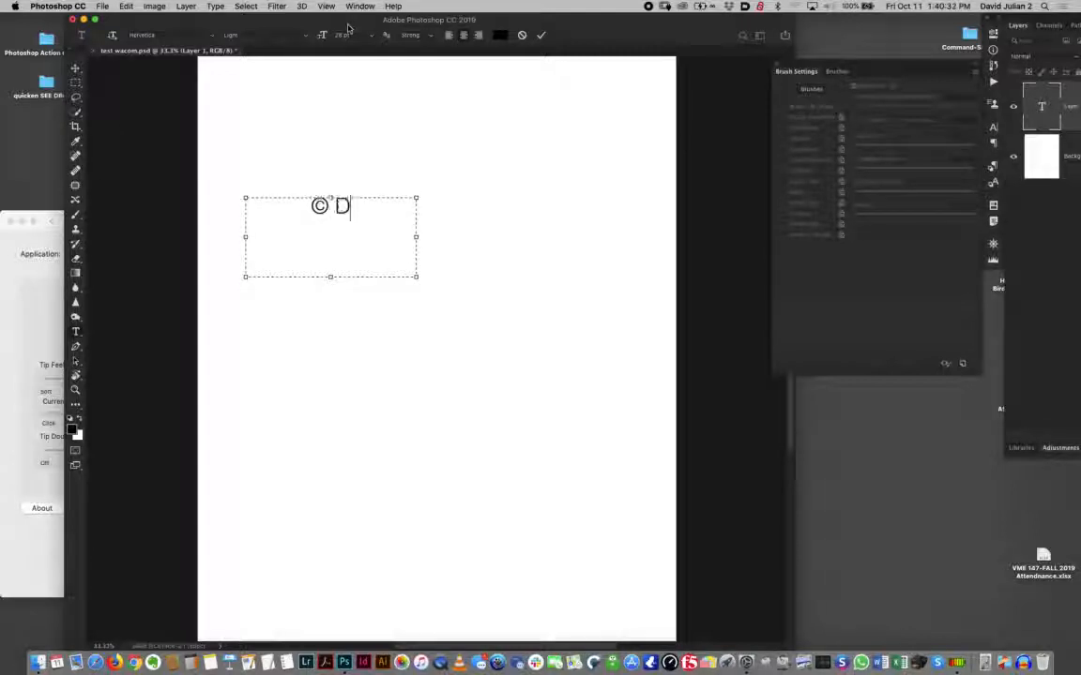
type("avin\\\\")
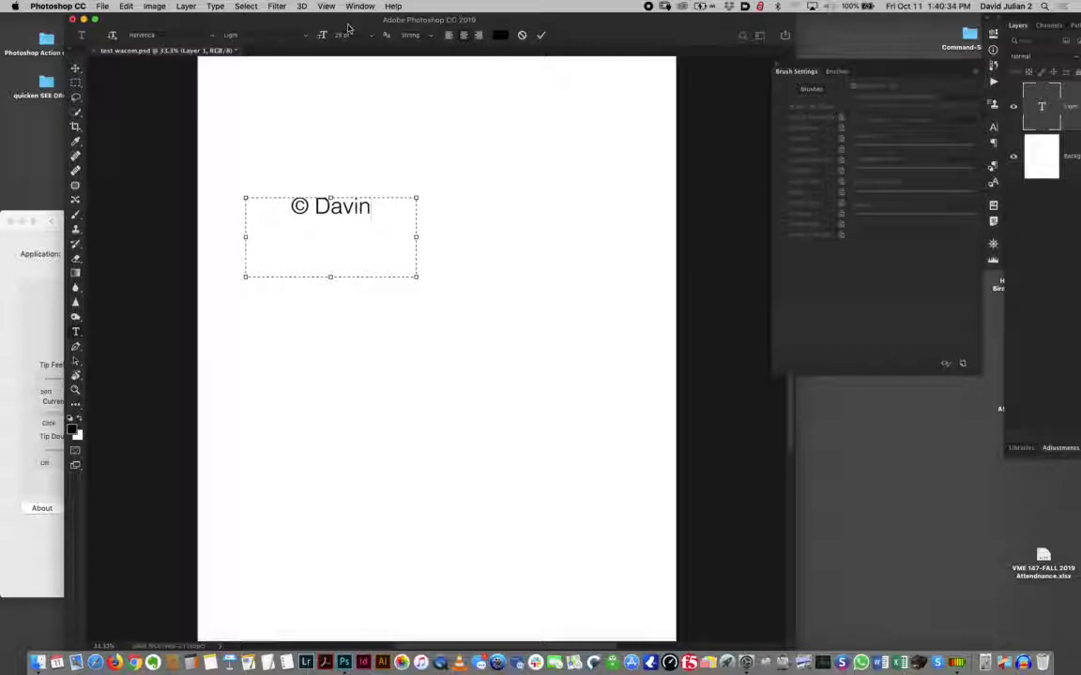
key("BackSpace")
key("BackSpace")
key("BackSpace")
key("BackSpace")
key("BackSpace")
key("BackSpace")
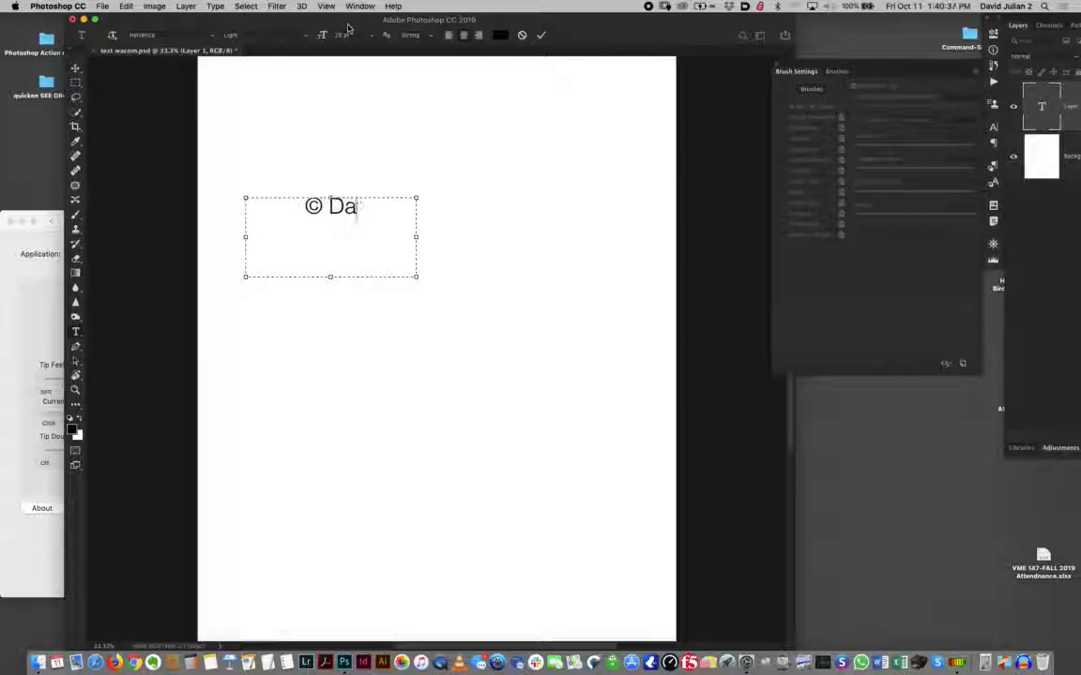
type("AVID JULIAN")
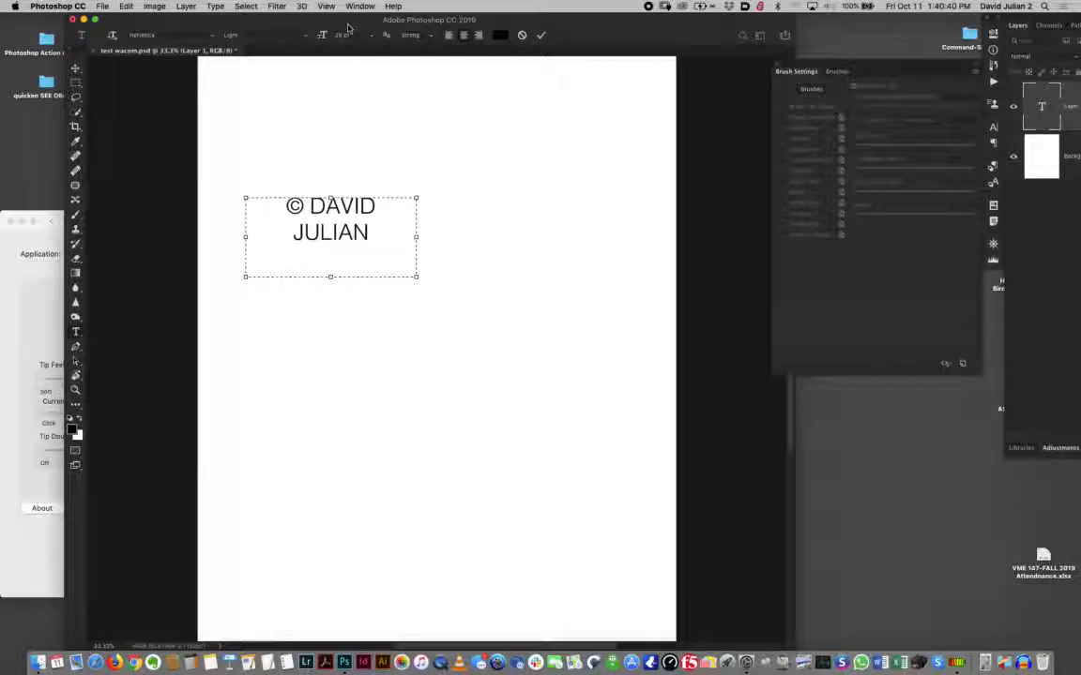
left_click_drag(416, 237, 502, 223)
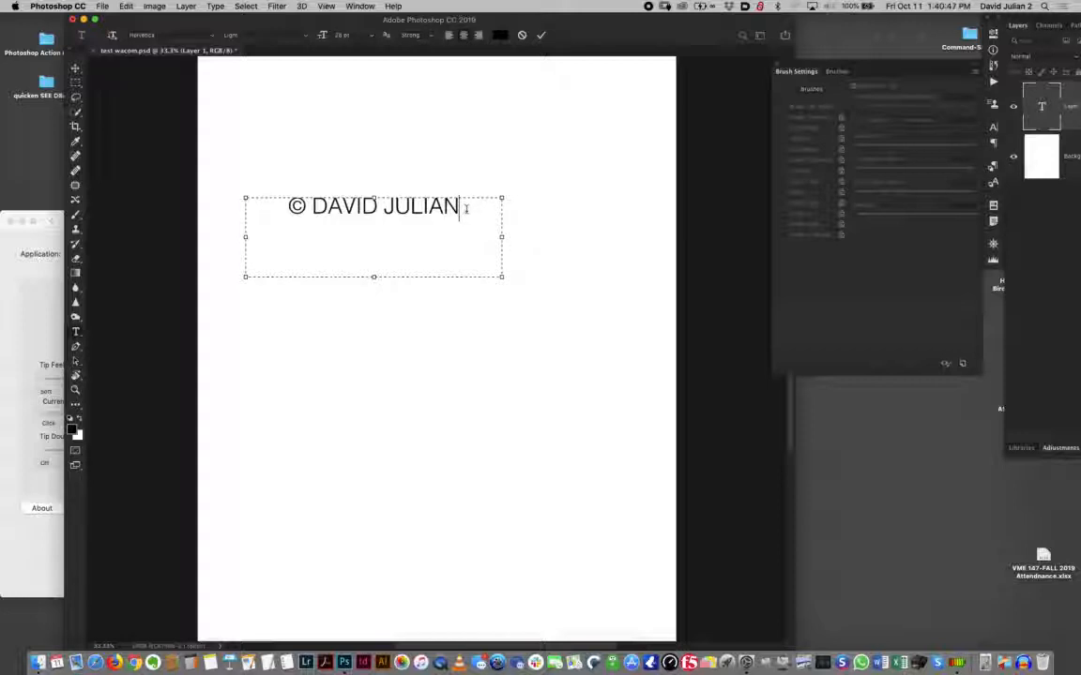
Step: Select the whole copyright line, try the Bold style, and set its Helvetica font style to Regular
left_click_drag(466, 208, 281, 203)
left_click(266, 37)
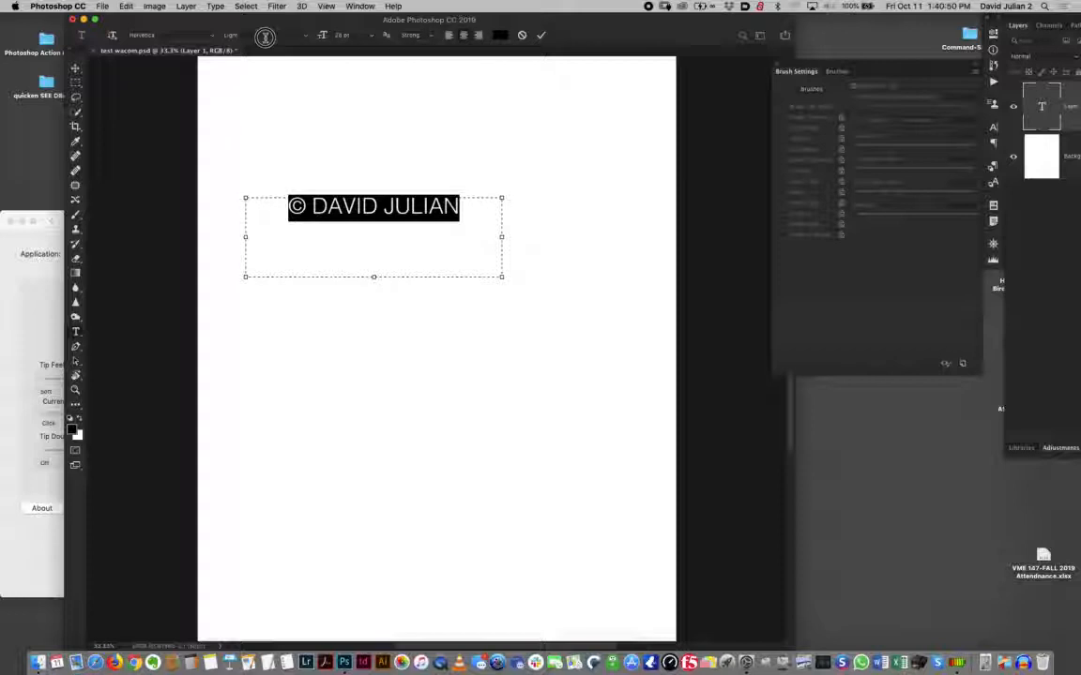
left_click(304, 36)
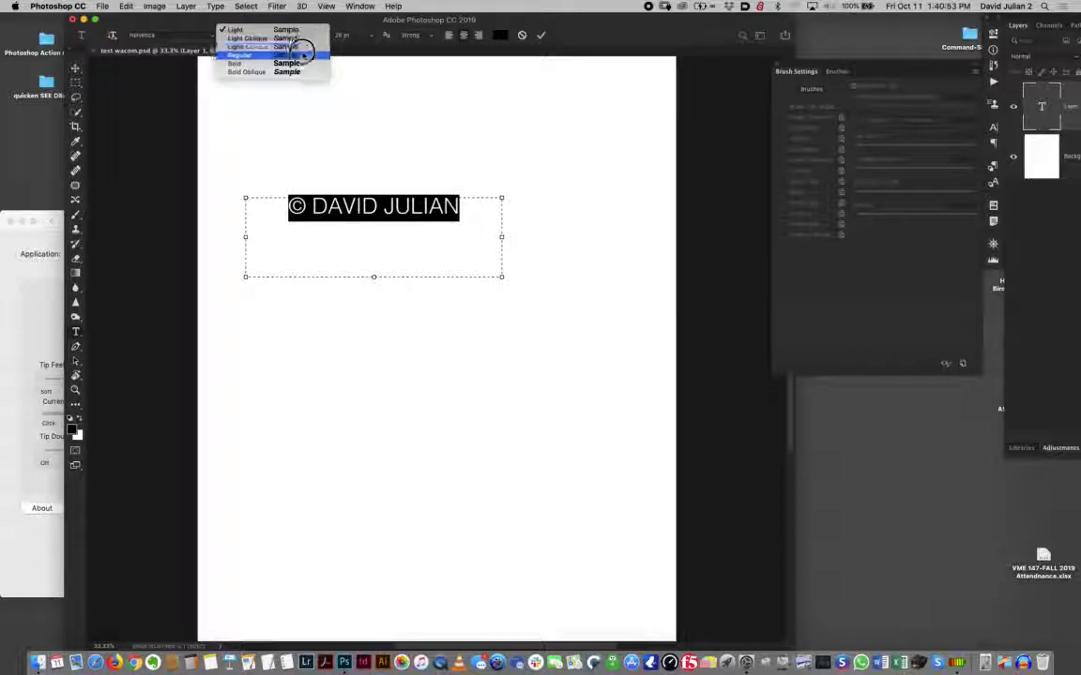
left_click(300, 63)
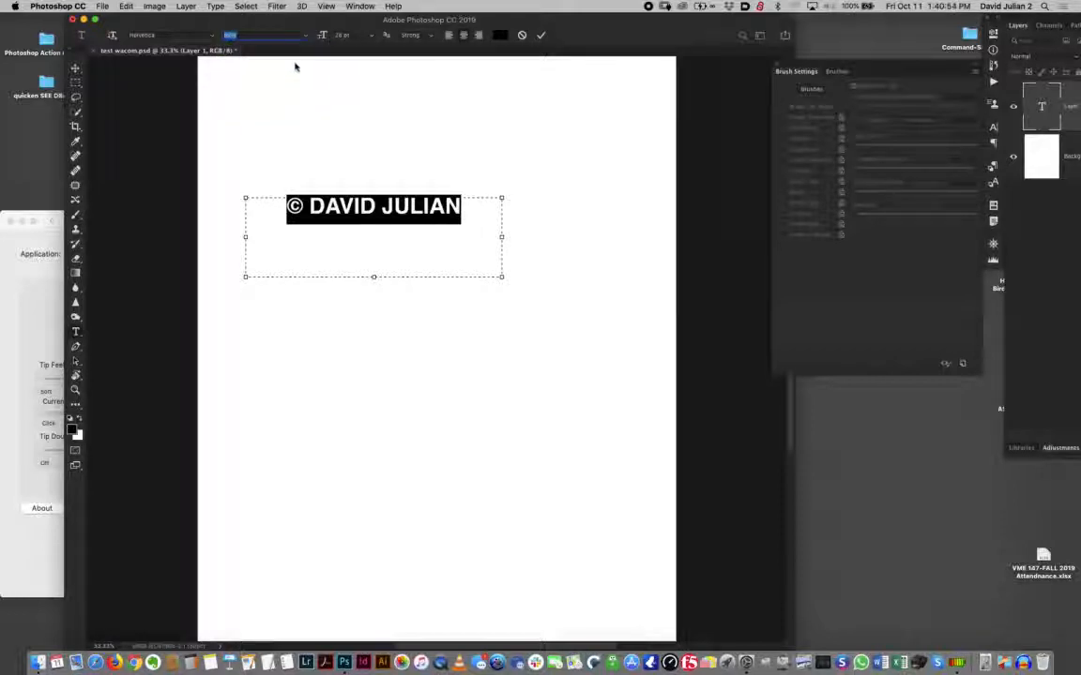
left_click(306, 38)
left_click(301, 62)
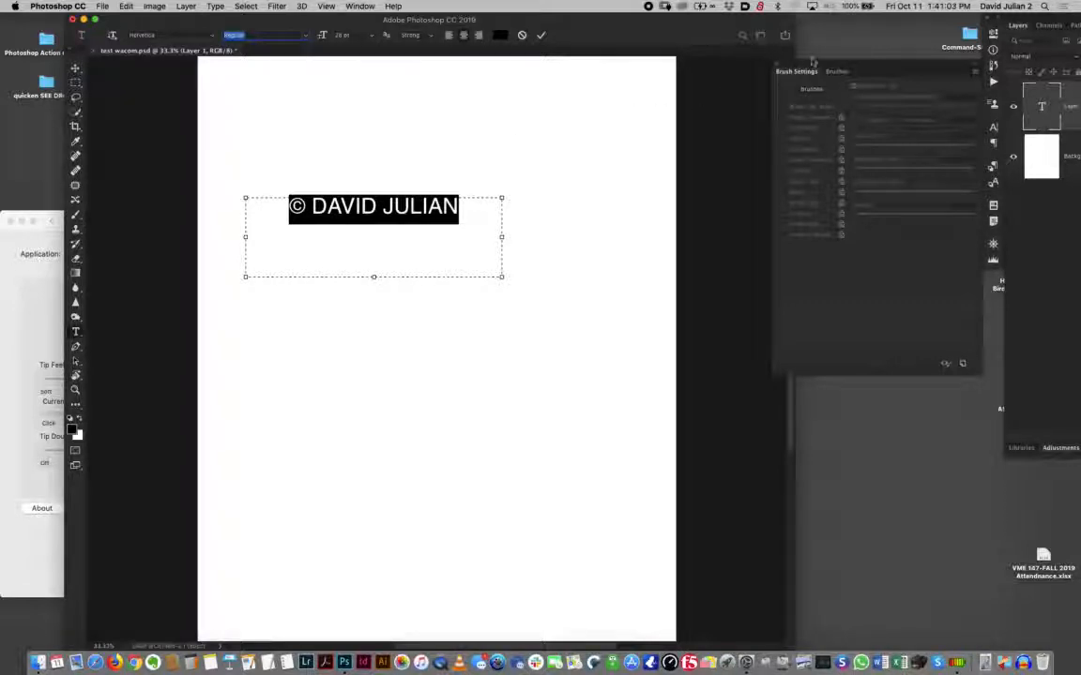
Step: Set the copyright line's tracking to 75, collapse the brush settings, and commit the text
left_click(994, 129)
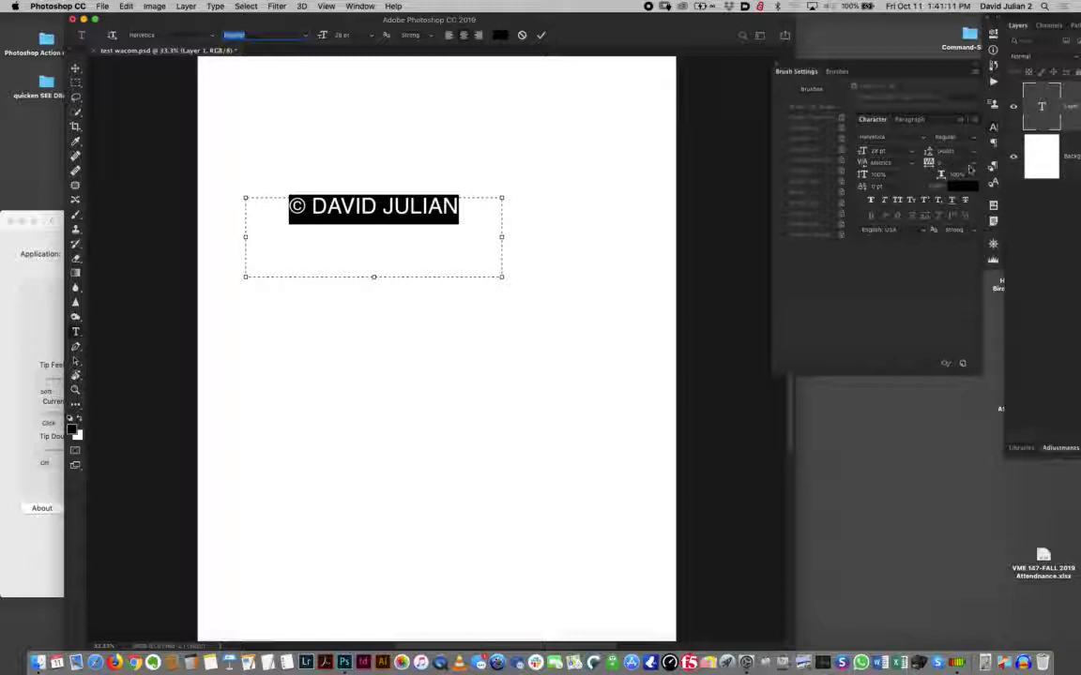
left_click(972, 164)
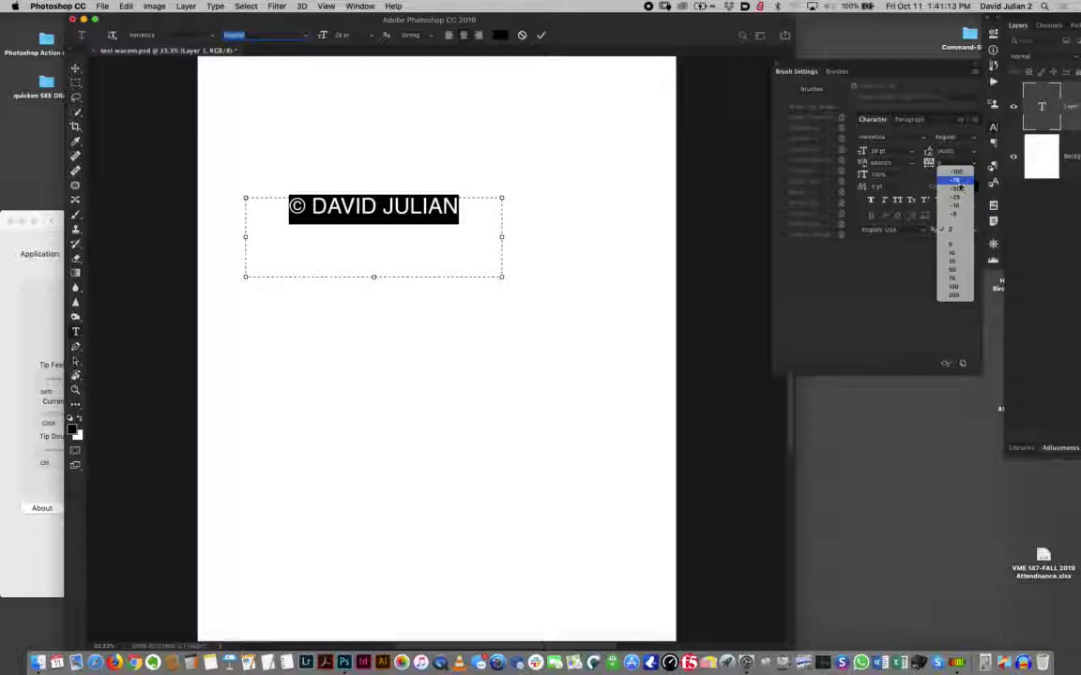
left_click(952, 278)
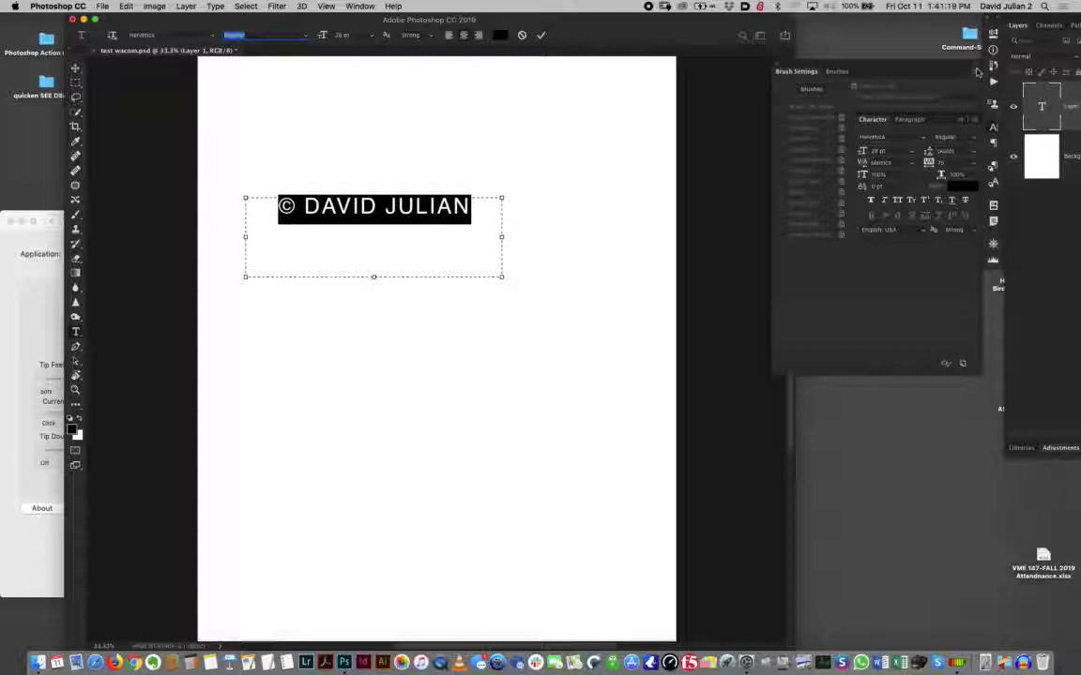
left_click(977, 70)
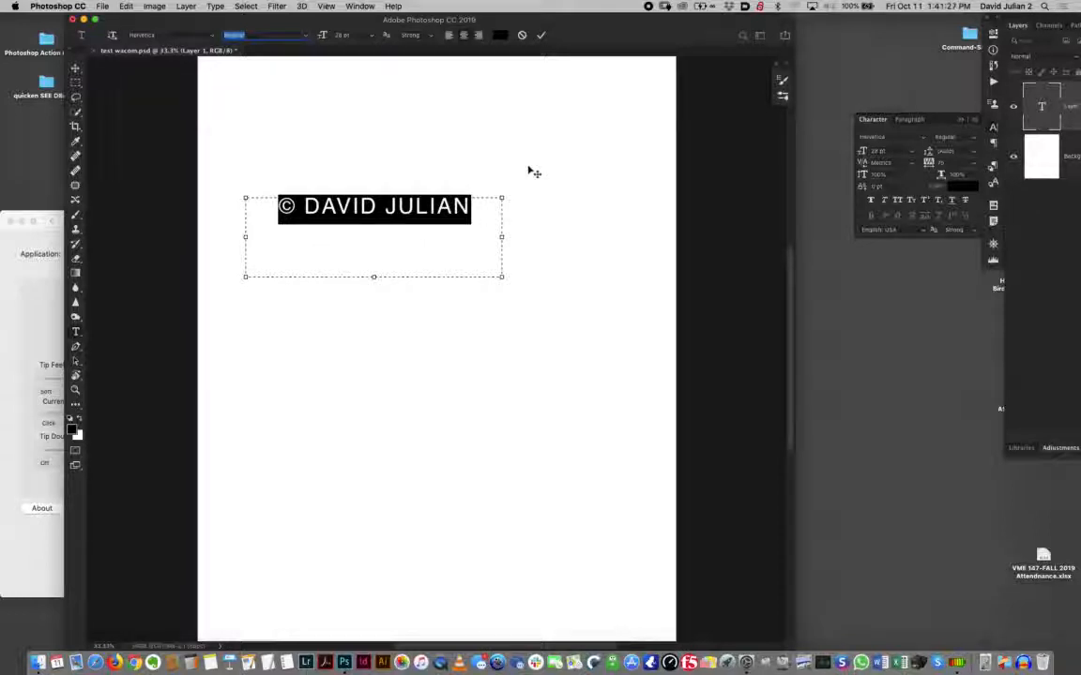
left_click(540, 35)
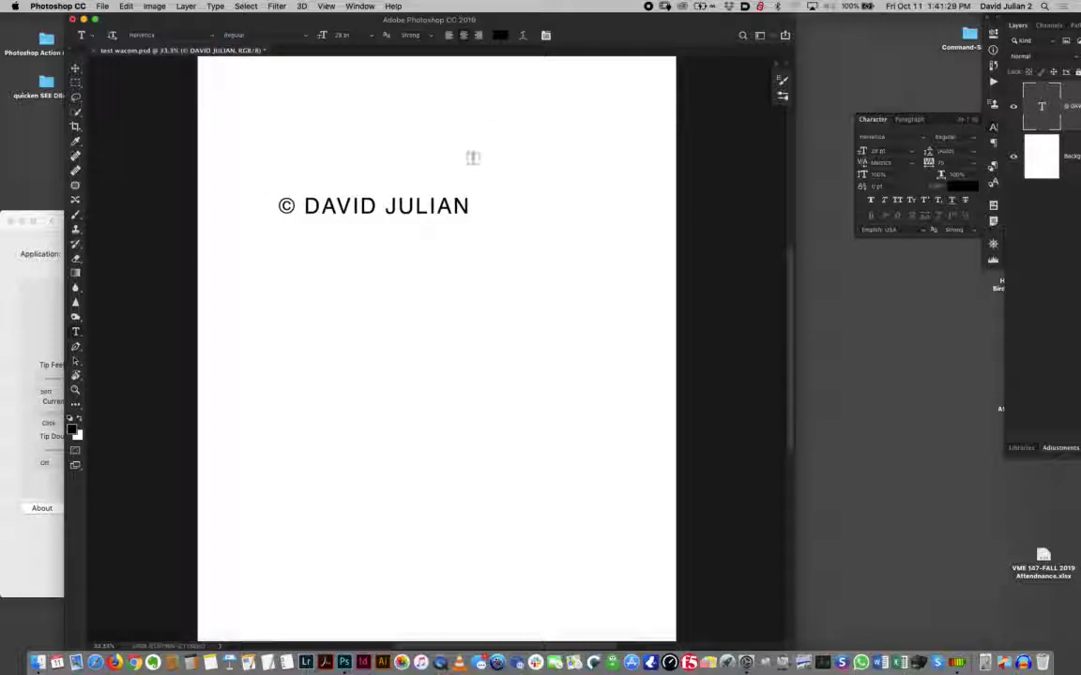
key("super+minus")
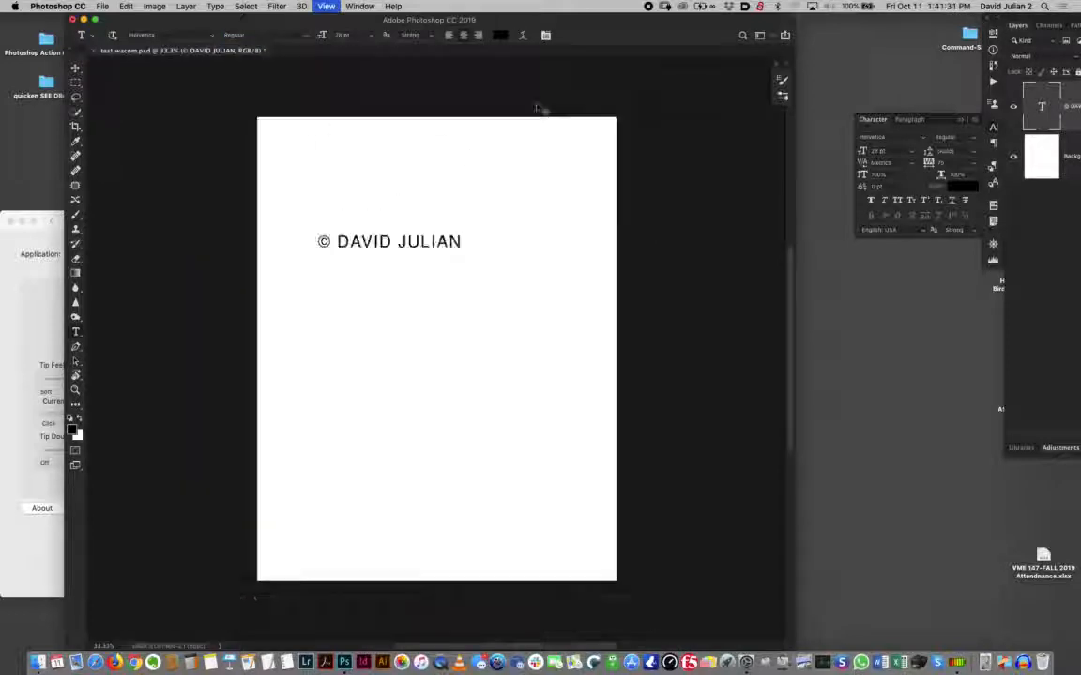
key("super+plus")
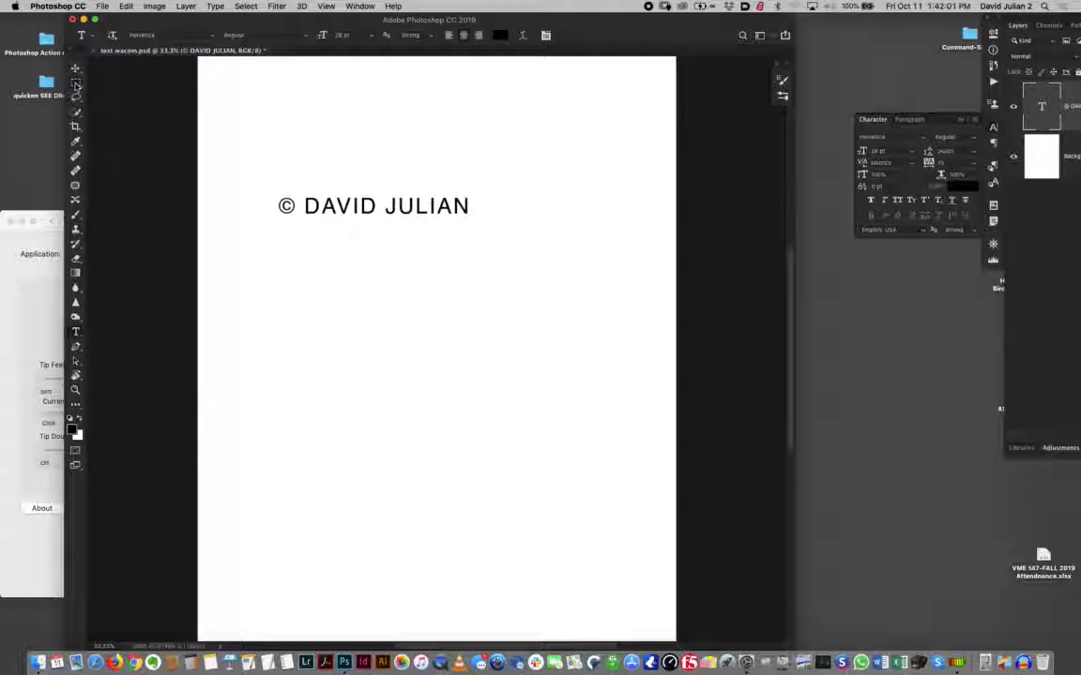
Step: Enclose the copyright line in a tight rectangular marquee and define it as a brush preset named © plus the holder's full name
left_click(76, 84)
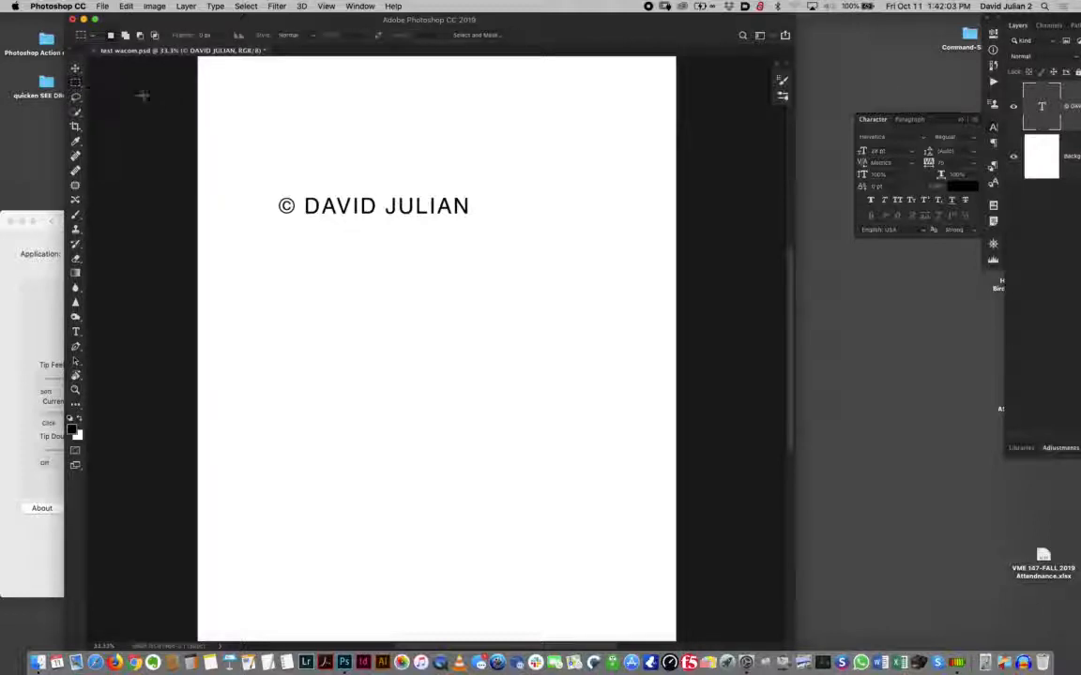
left_click_drag(275, 195, 472, 215)
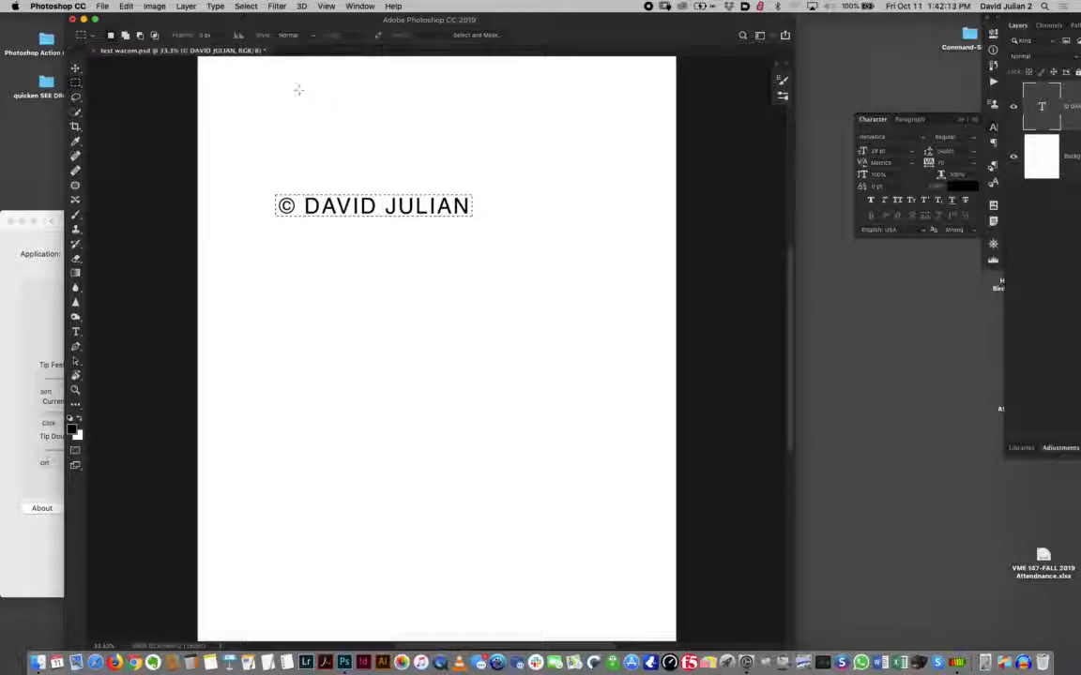
left_click(127, 7)
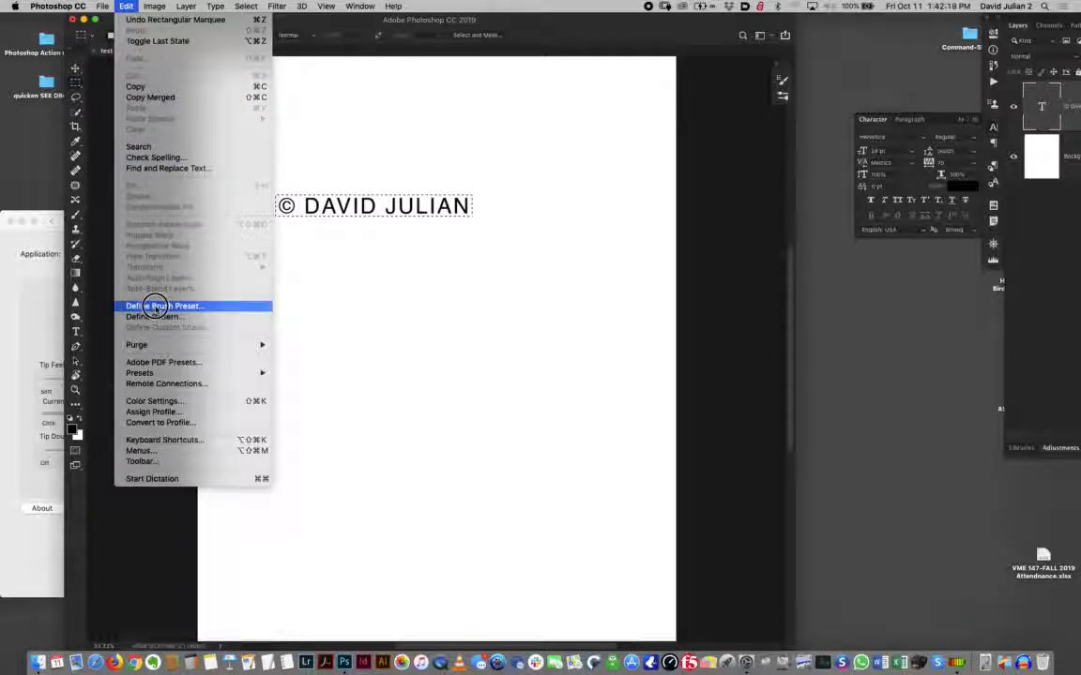
left_click(155, 306)
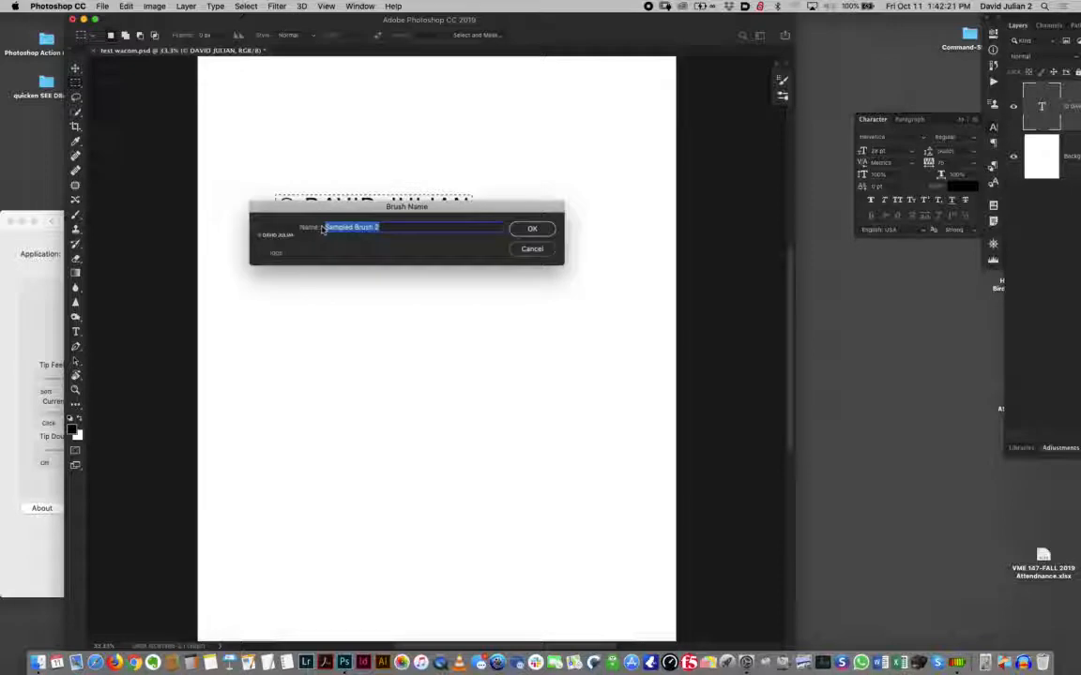
left_click_drag(338, 210, 382, 338)
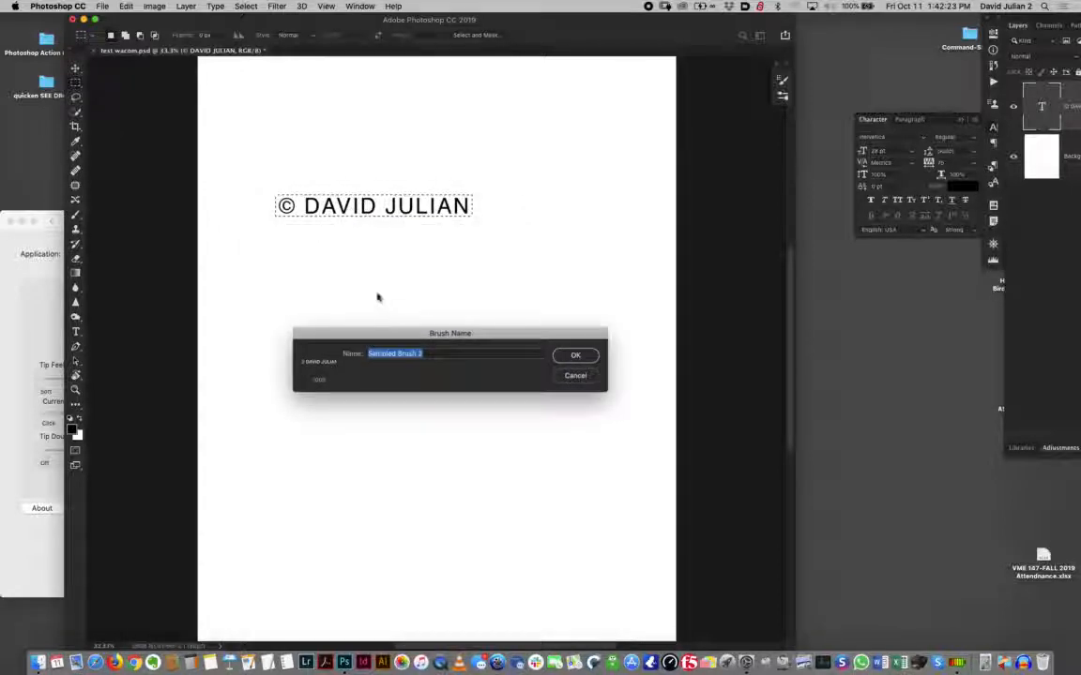
type("©")
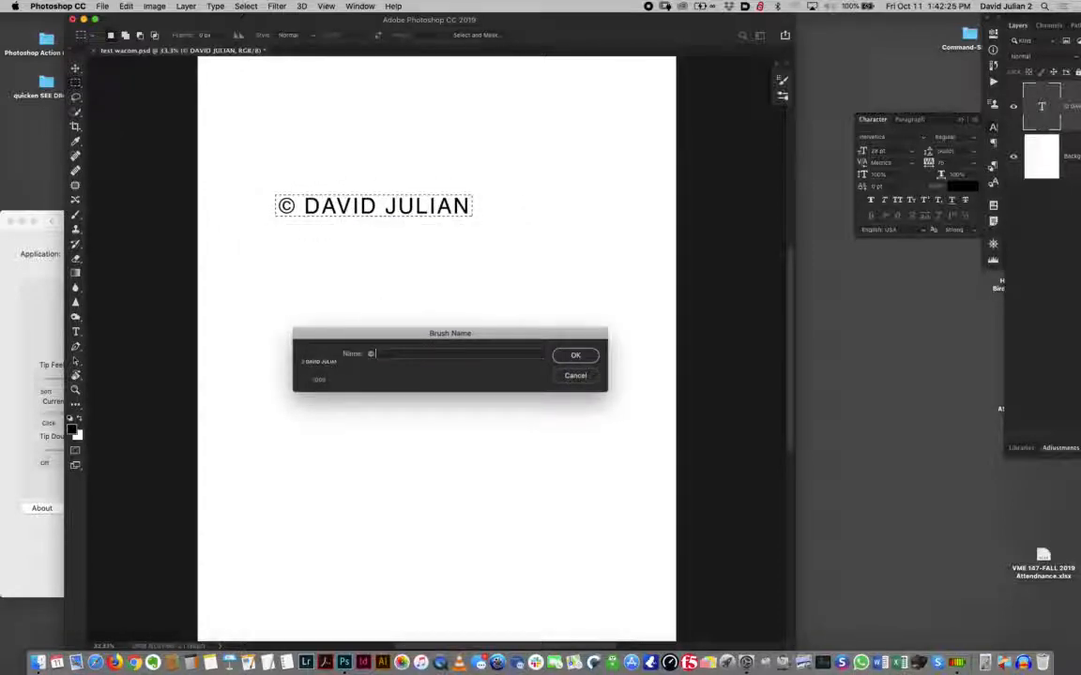
type(" DASVID JULIAN")
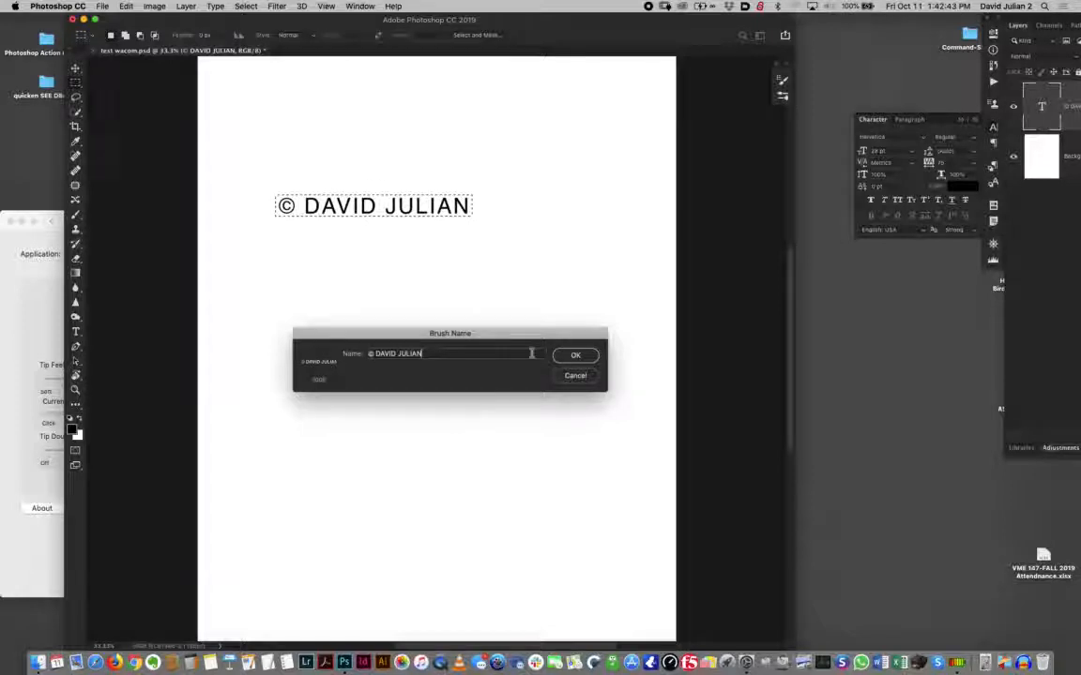
left_click(570, 357)
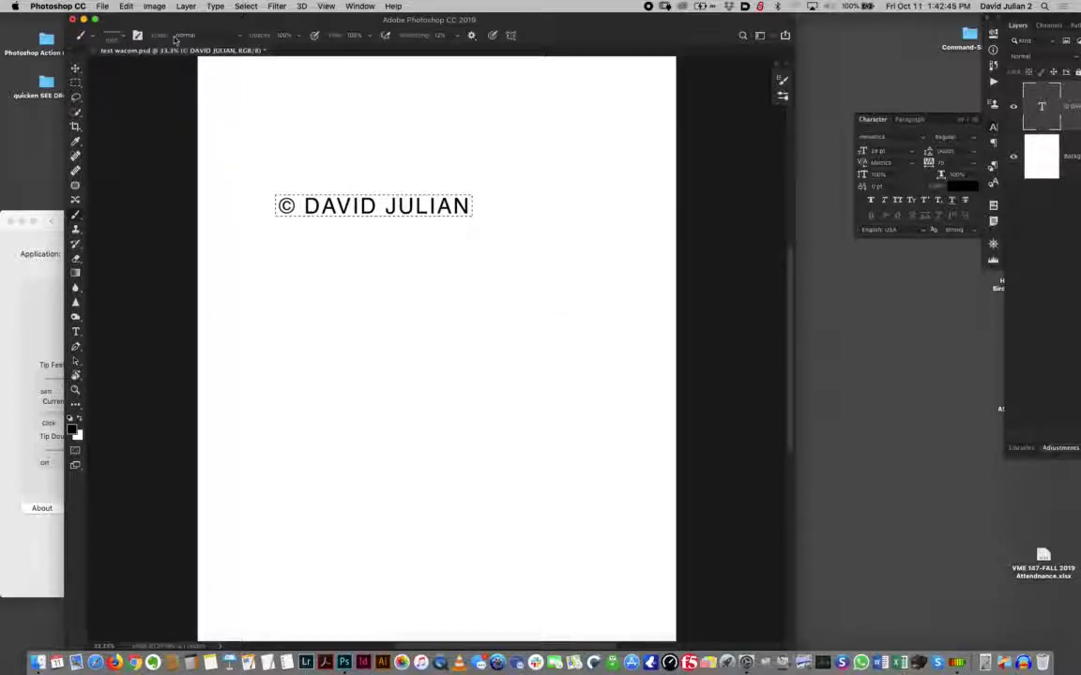
Step: Check the new copyright brush in the brush preset list and deselect the marquee around the text
left_click(127, 41)
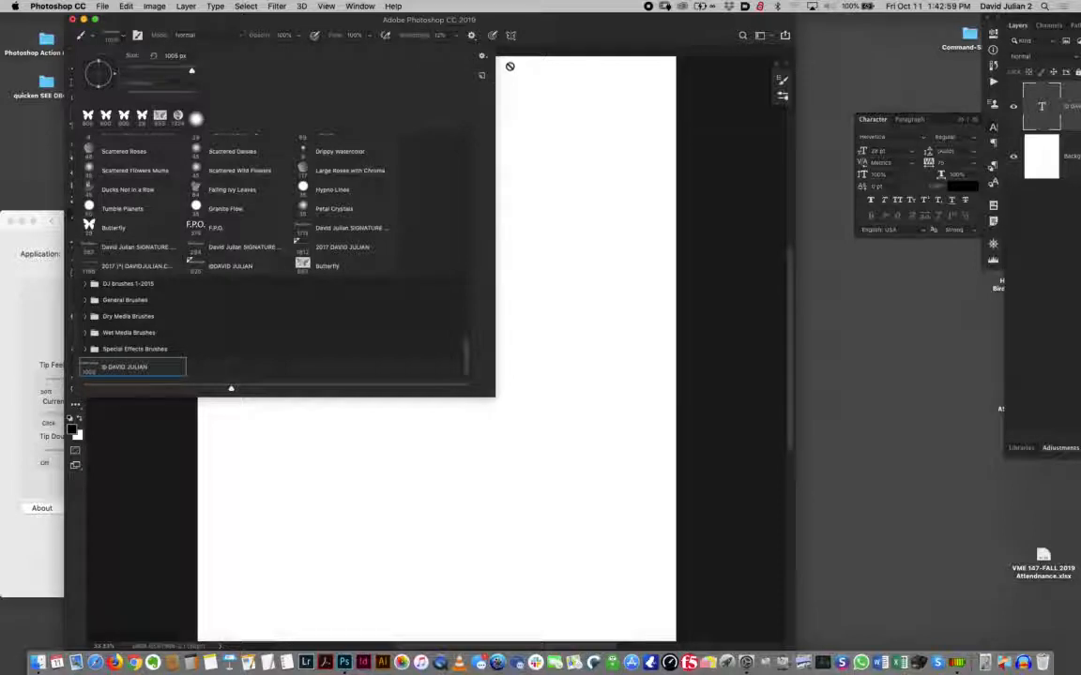
left_click(542, 37)
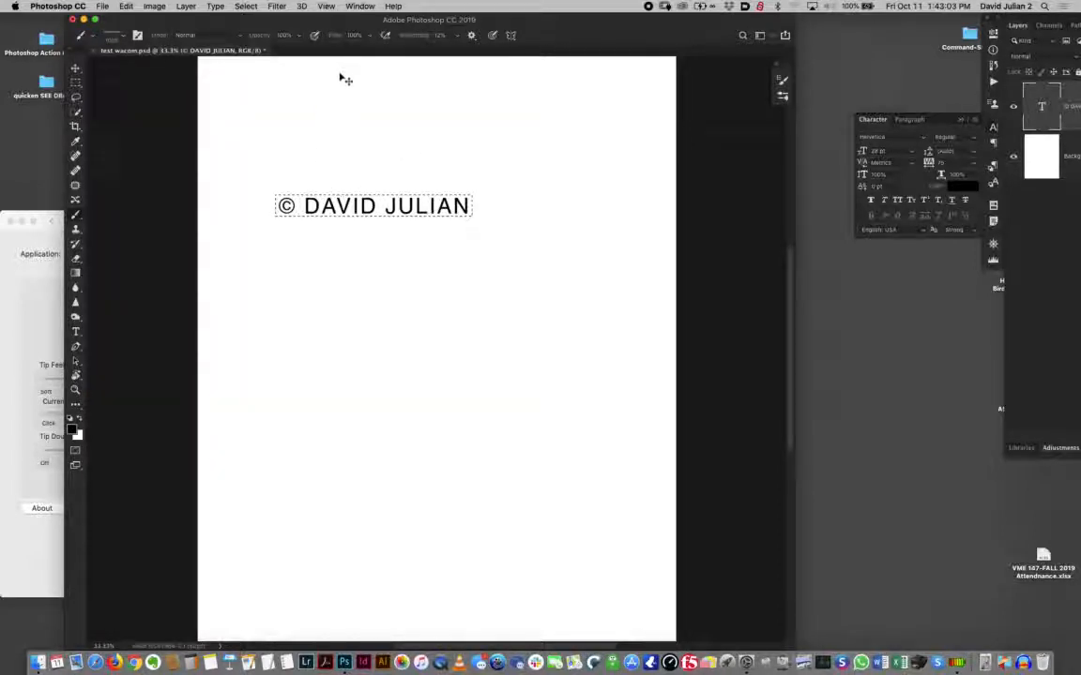
key("super+d")
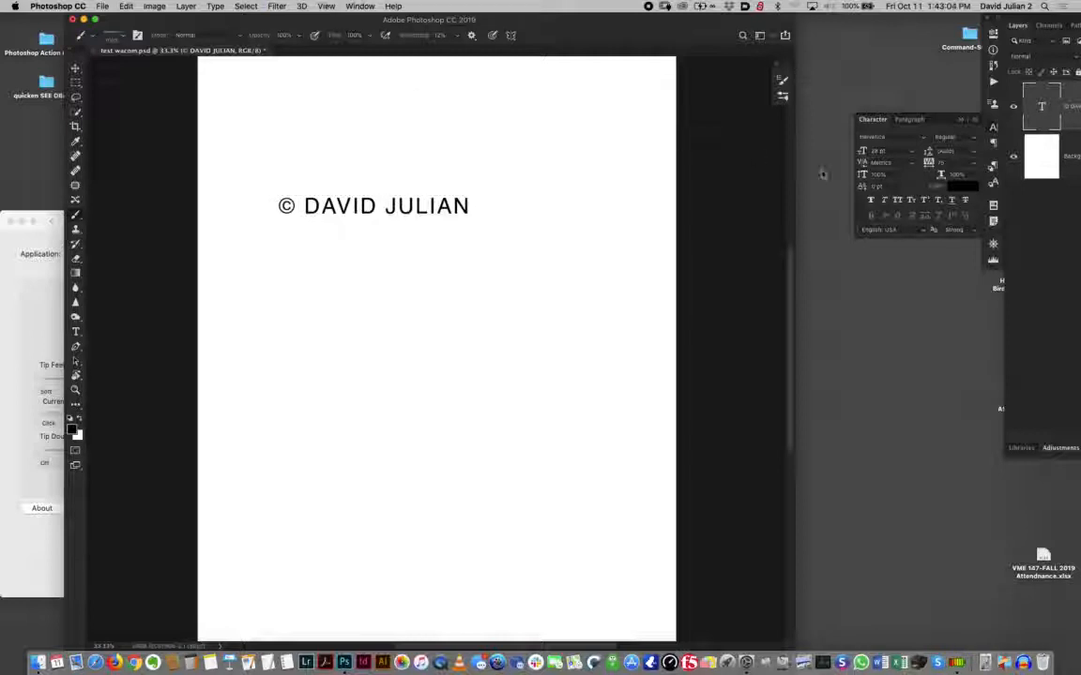
Step: Hide the text layer and stamp the copyright brush once in black near the top of the Background layer
left_click(1014, 110)
left_click(1043, 160)
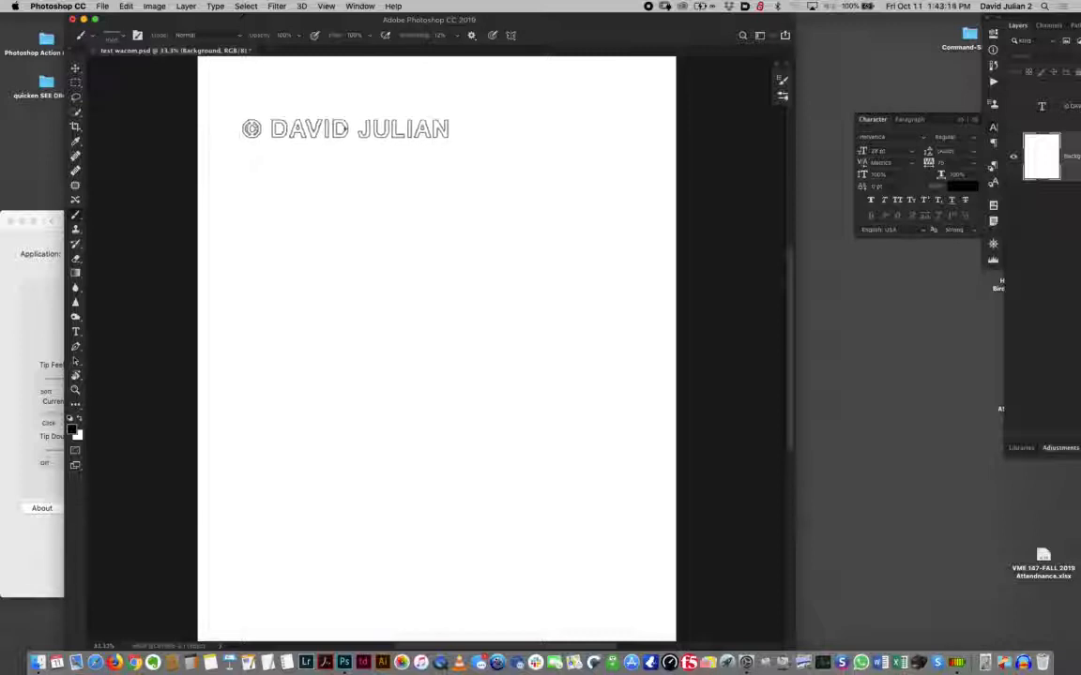
left_click(351, 132)
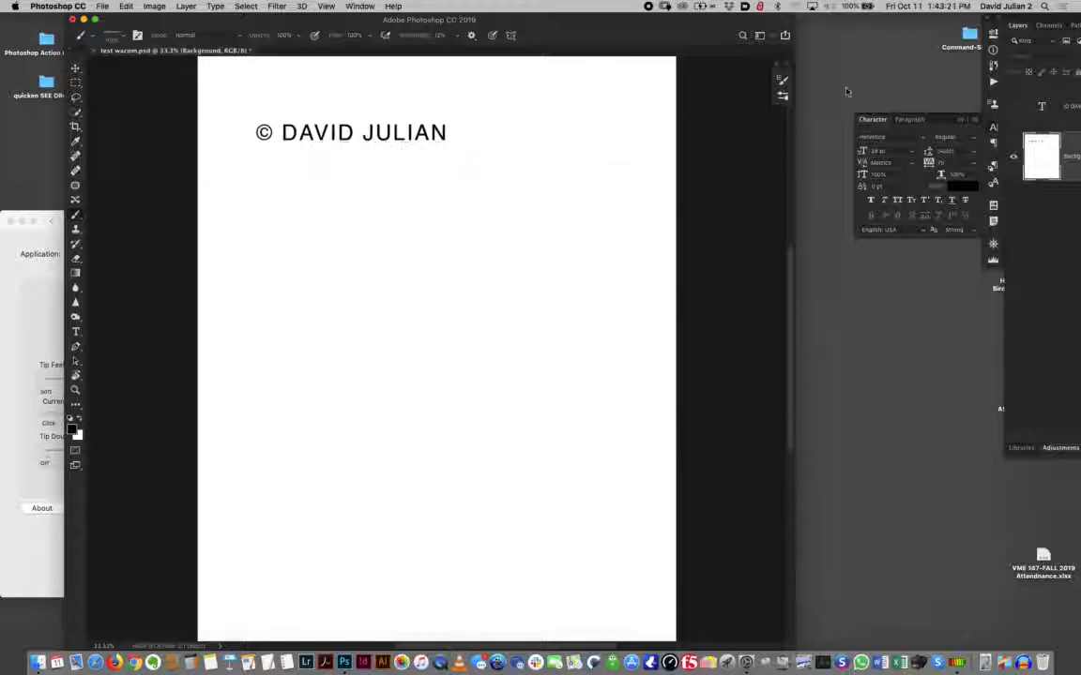
Step: Open Redemption-LATimes sm.tif from the desktop and reposition the panel group so the whole Layers panel is visible
left_click(856, 85)
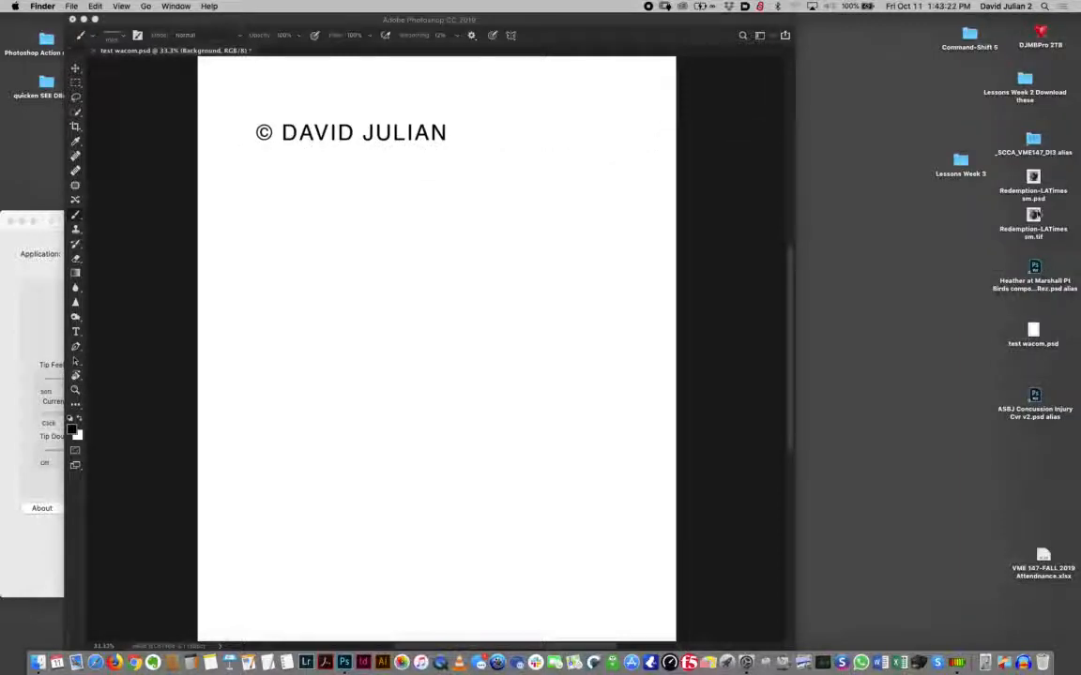
double_click(1033, 215)
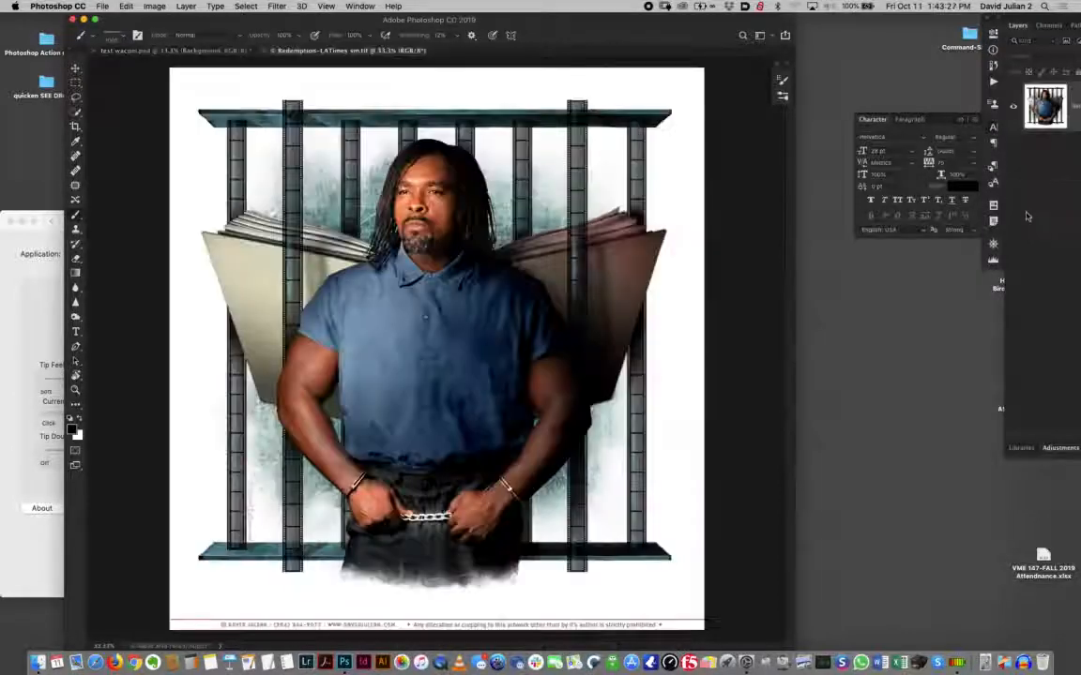
left_click_drag(1046, 18, 786, 13)
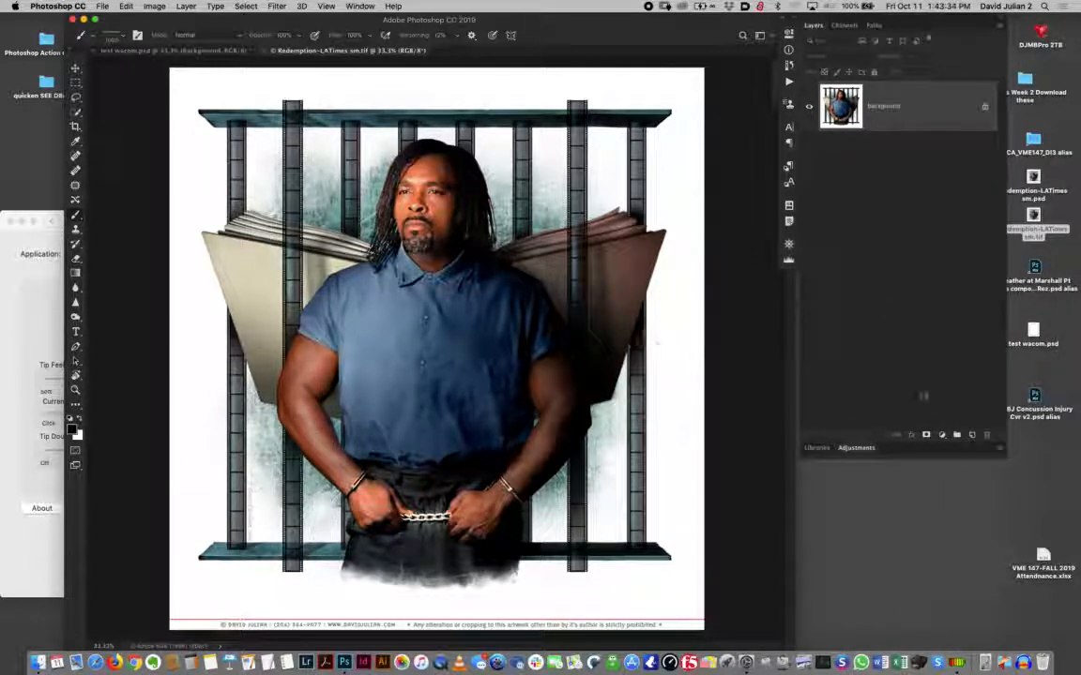
Step: Add a new layer above the Background and stamp the copyright brush once in black across the man's shirt
left_click(973, 437)
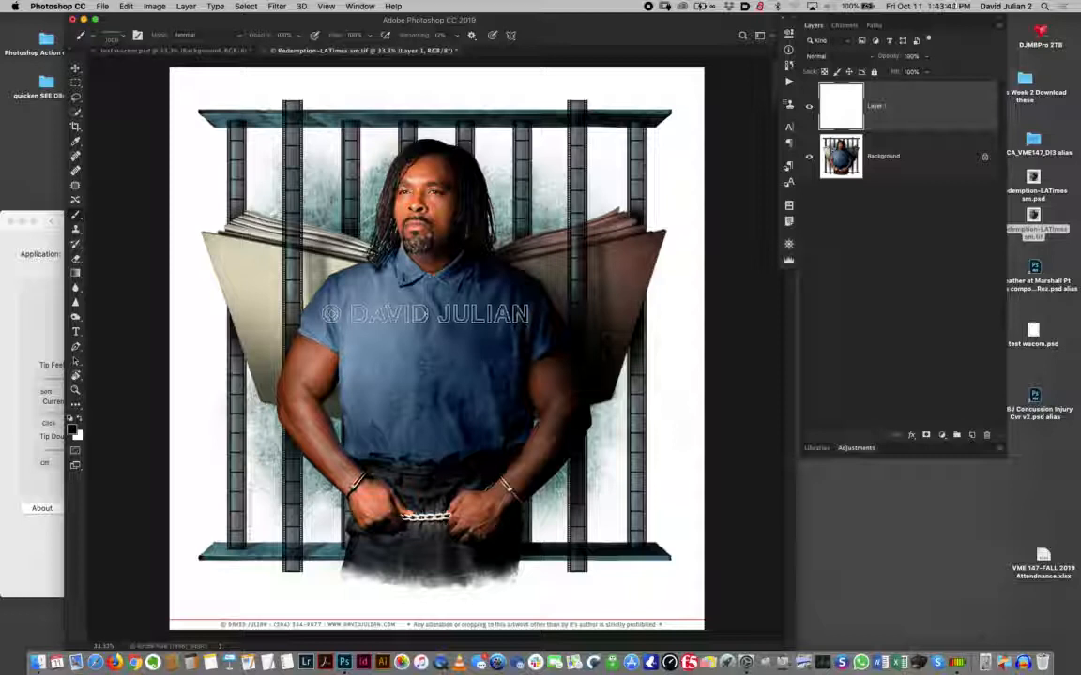
left_click(427, 316)
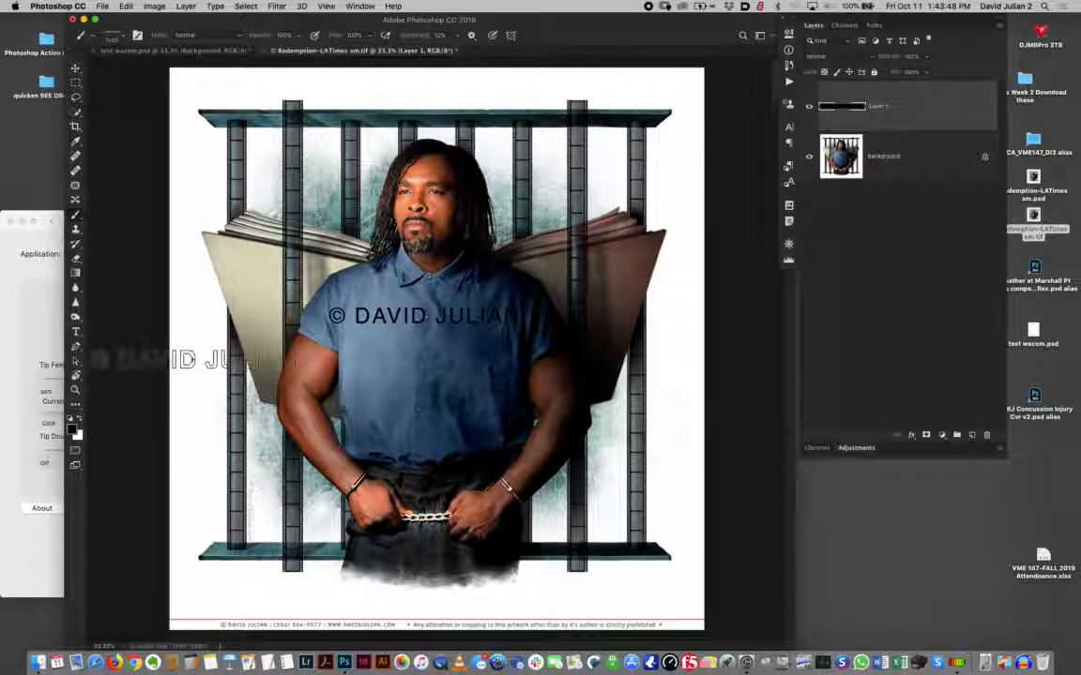
Step: Invert the stamped copyright on Layer 1, invert it back, and look up the Invert adjustment command
key("super+i")
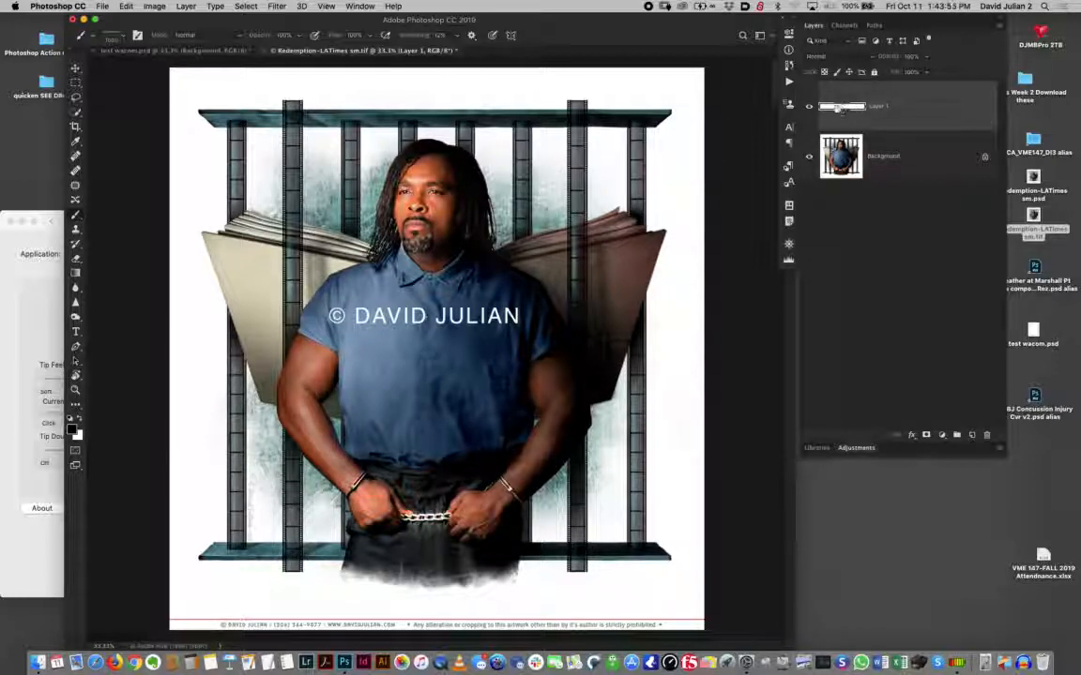
key("super+i")
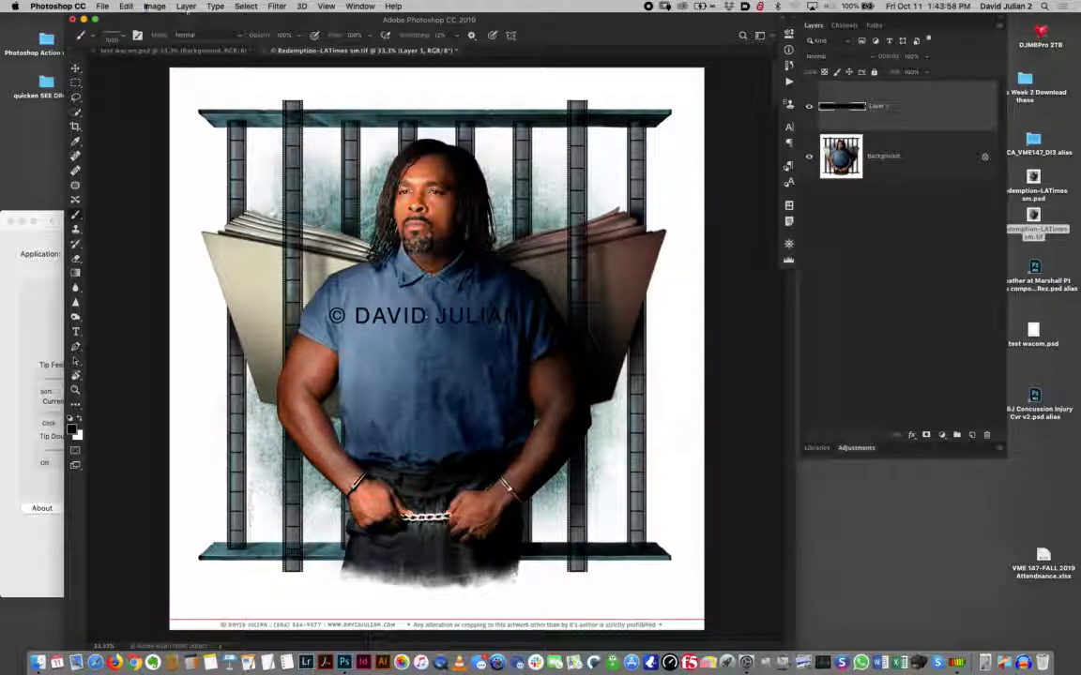
left_click(154, 6)
mouse_move(228, 38)
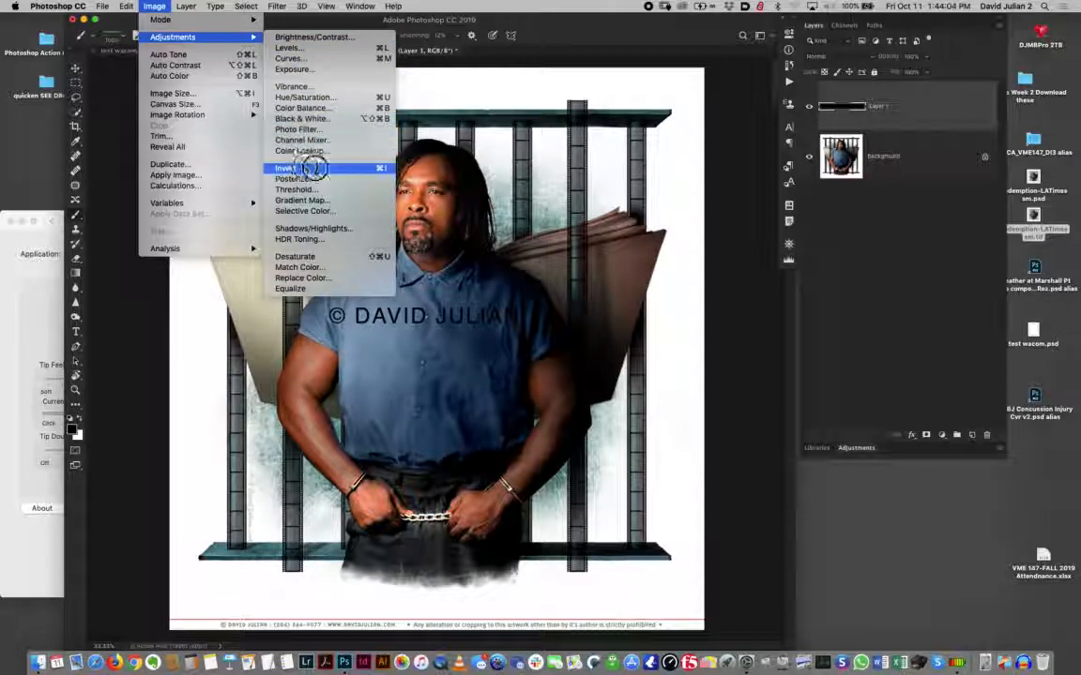
left_click(217, 6)
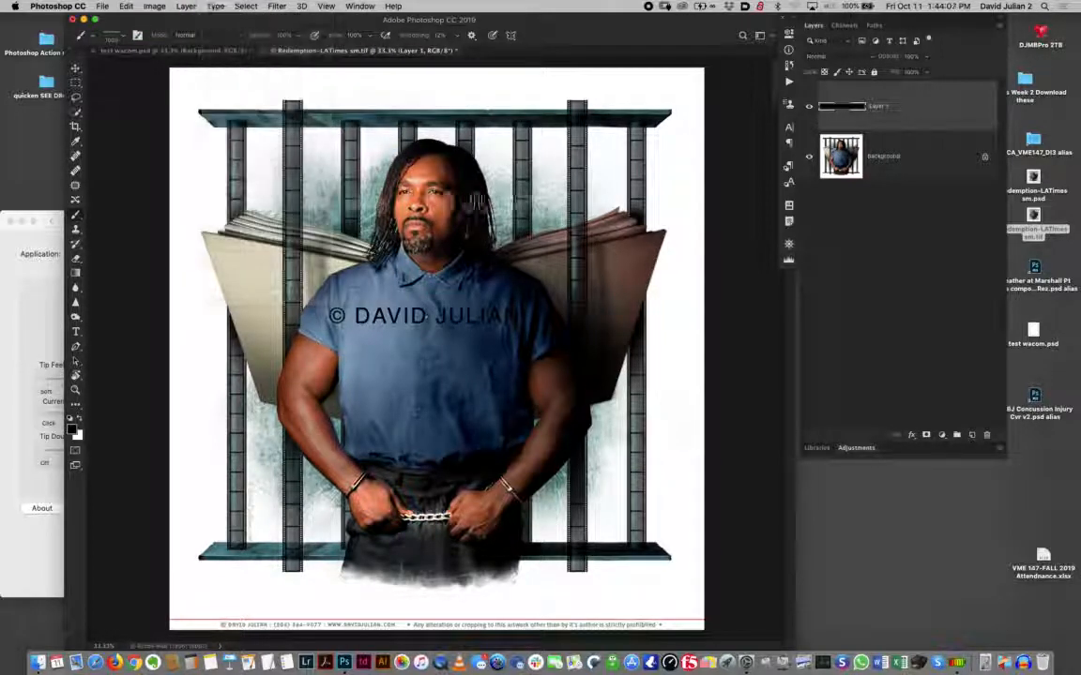
Step: Invert the stamped copyright to white and lower Layer 1's opacity to 25%
key("super+i")
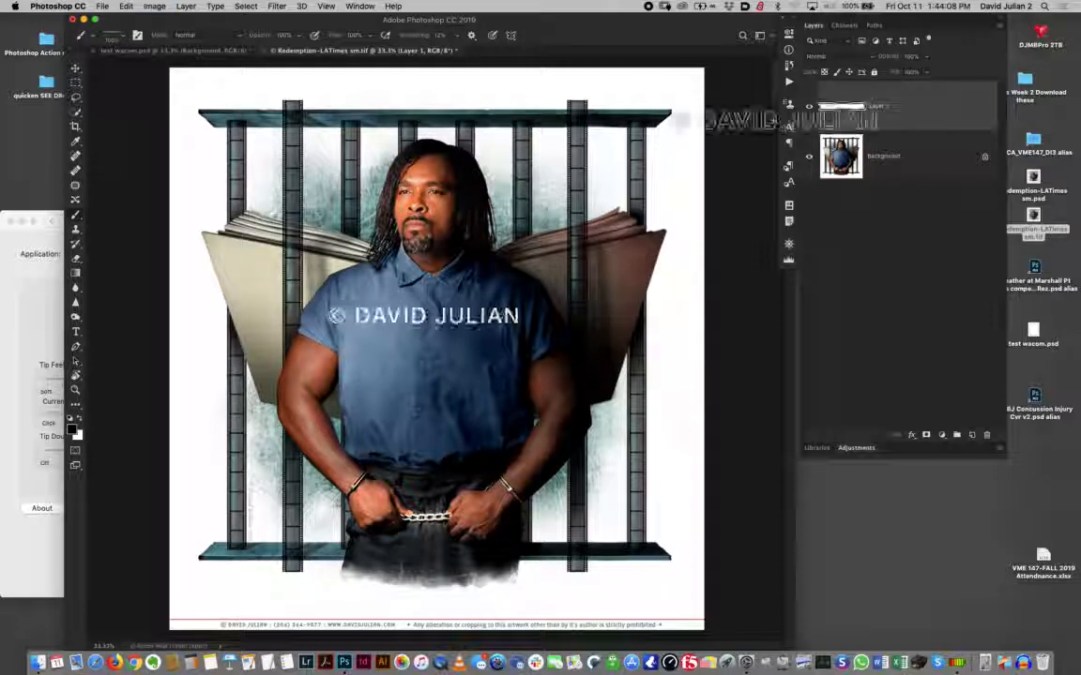
left_click_drag(896, 56, 847, 49)
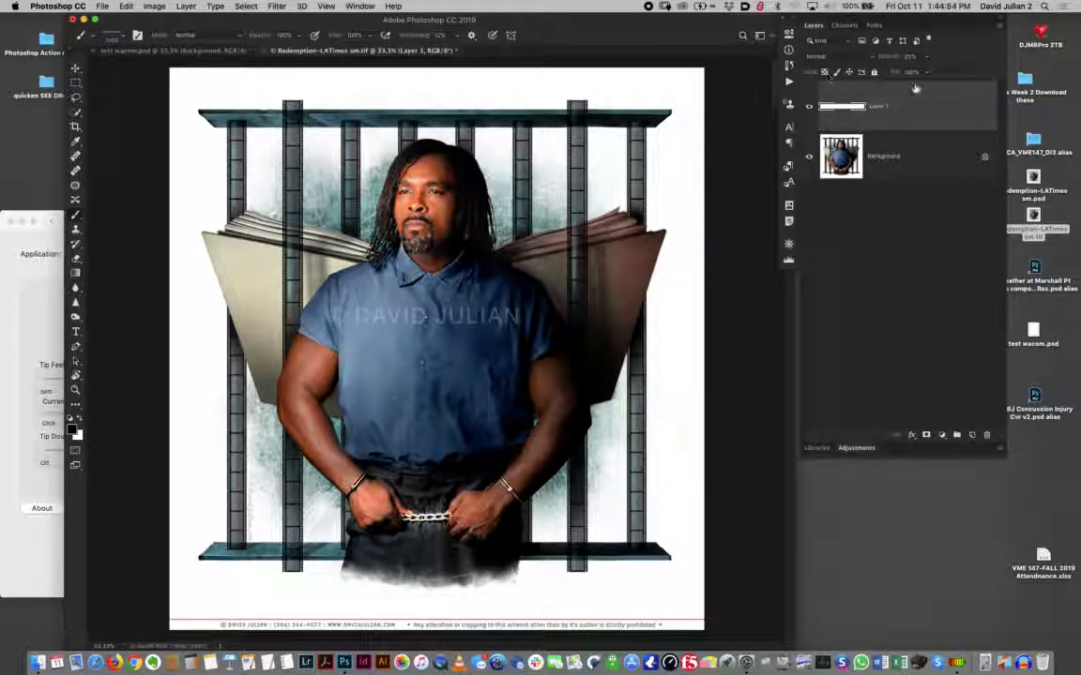
Step: Switch to the test wacom.psd document, shrink the copyright brush, and stamp it once below the existing copyright line
left_click(202, 50)
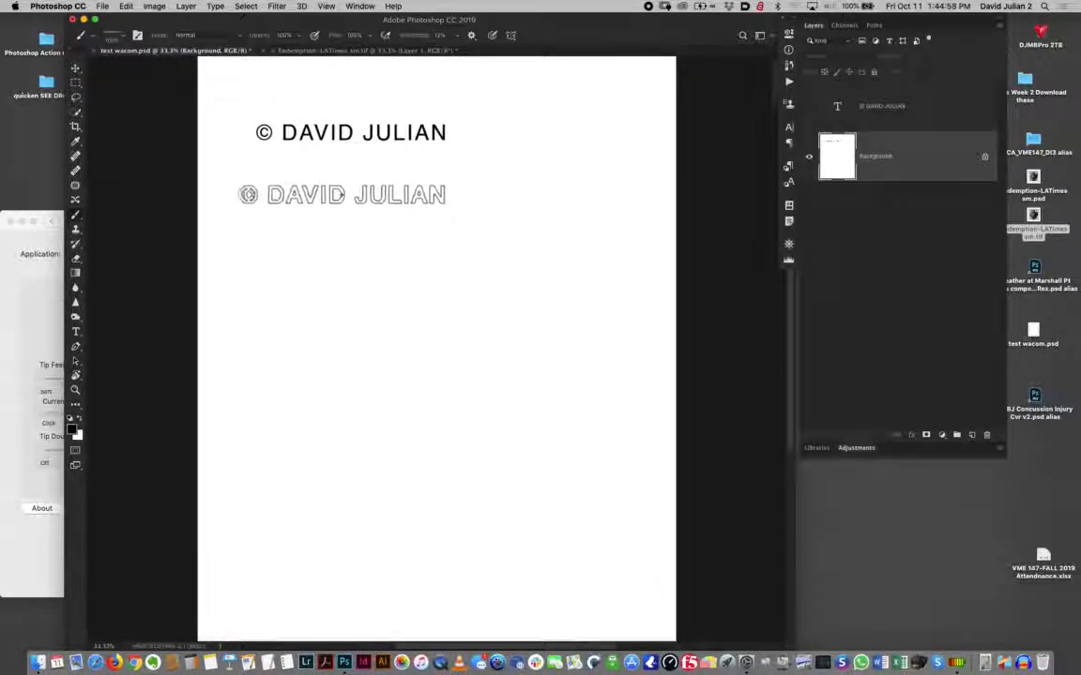
key("[")
key("[")
key("[")
key("[")
key("[")
key("[")
key(".")
left_click(363, 208)
Step: Enlarge the copyright brush and stamp it three times around and below the small stamp, using a bigger size for the last one
key("]")
key("]")
key("]")
key("]")
key("]")
key("]")
left_click(428, 179)
left_click(404, 246)
key("]")
key("]")
left_click(413, 310)
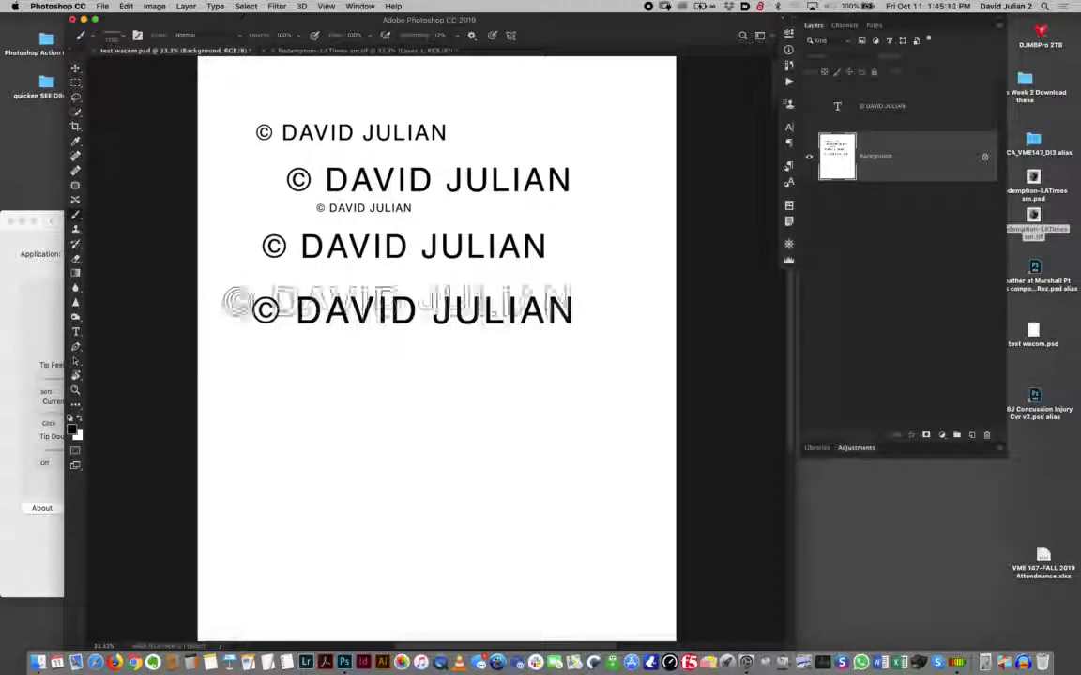
Step: Undo the four test stamps made at different brush sizes
key("super+z")
key("super+z")
key("super+z")
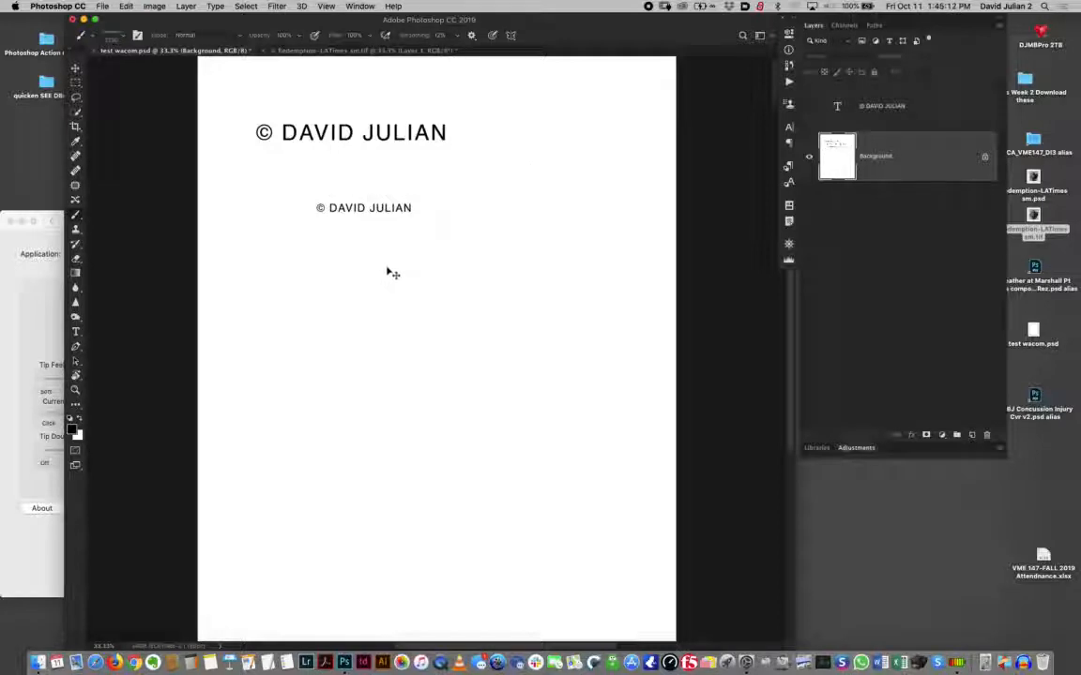
key("super+z")
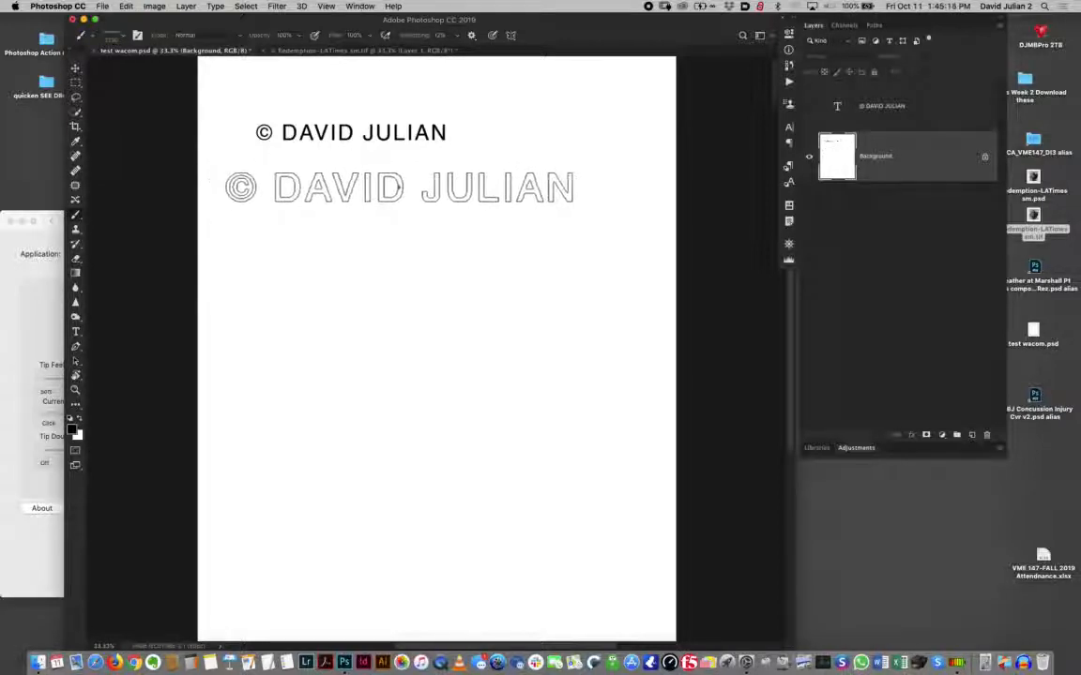
Step: Show the copyright text layer again and make the Background the active layer
left_click(830, 117)
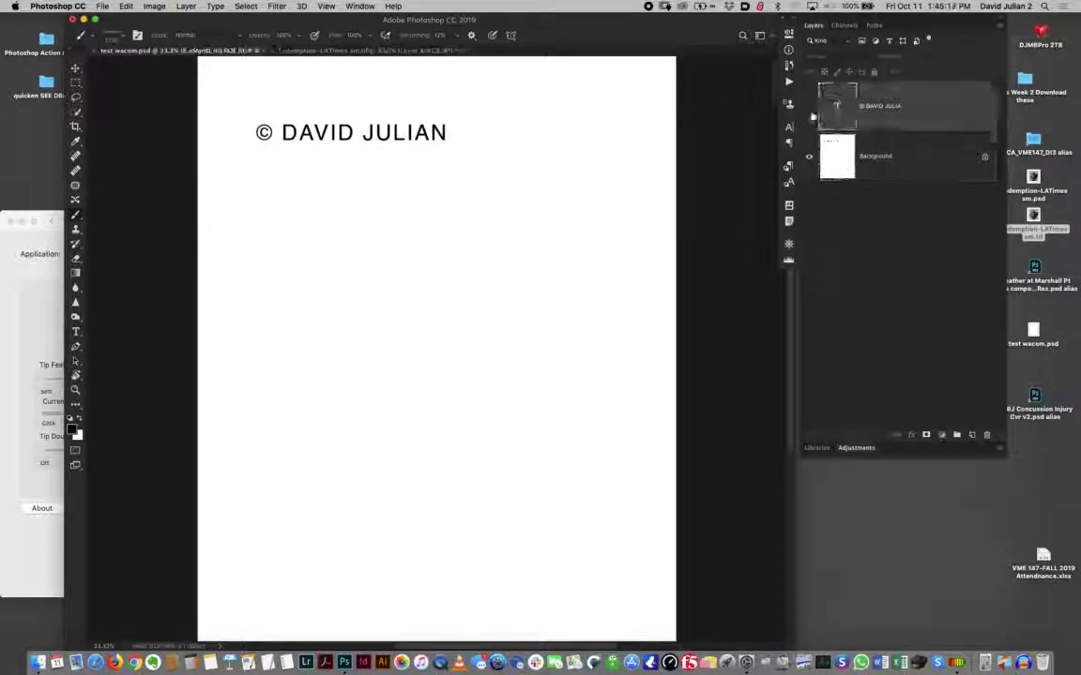
left_click(809, 109)
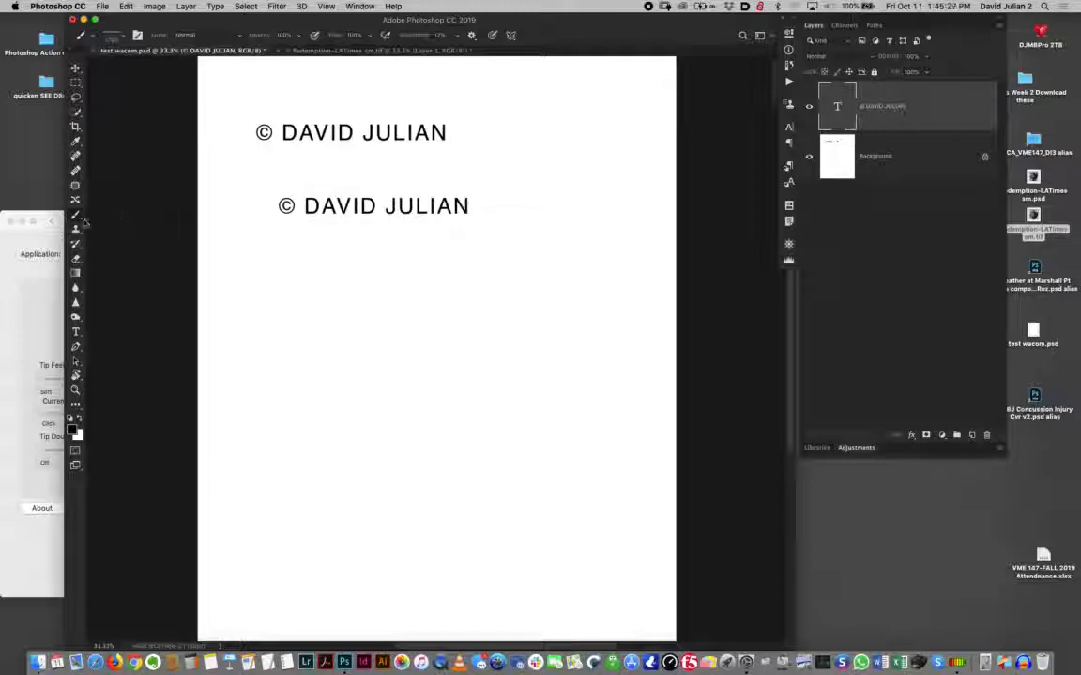
left_click(882, 157)
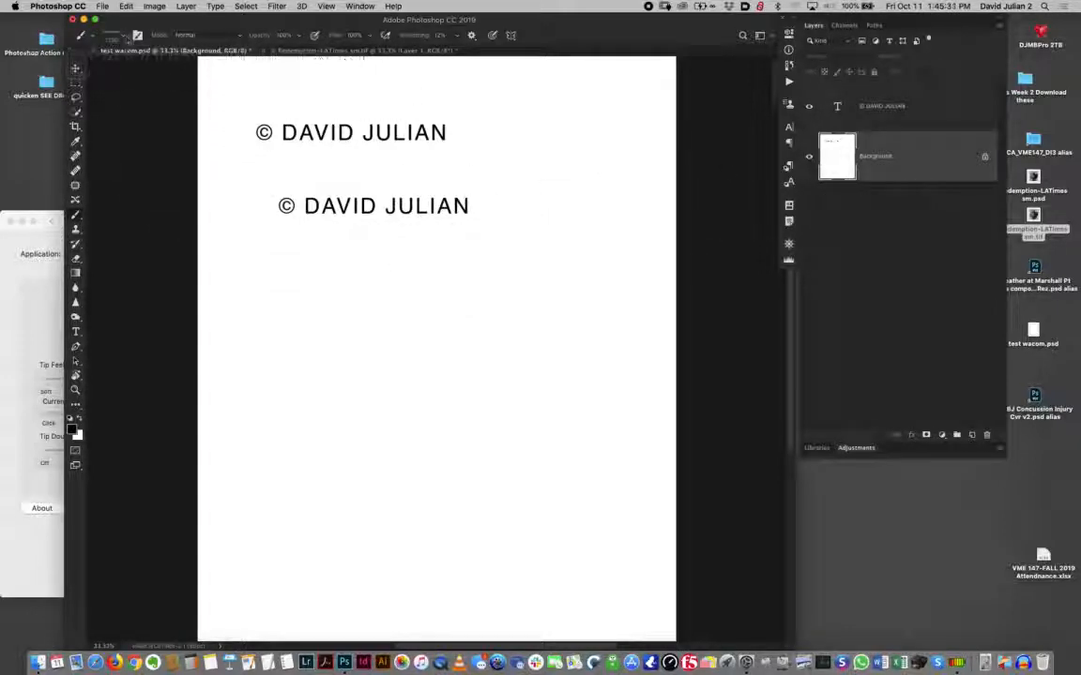
Step: Choose the Hard Round preset from the start of the brush preset list
left_click(112, 36)
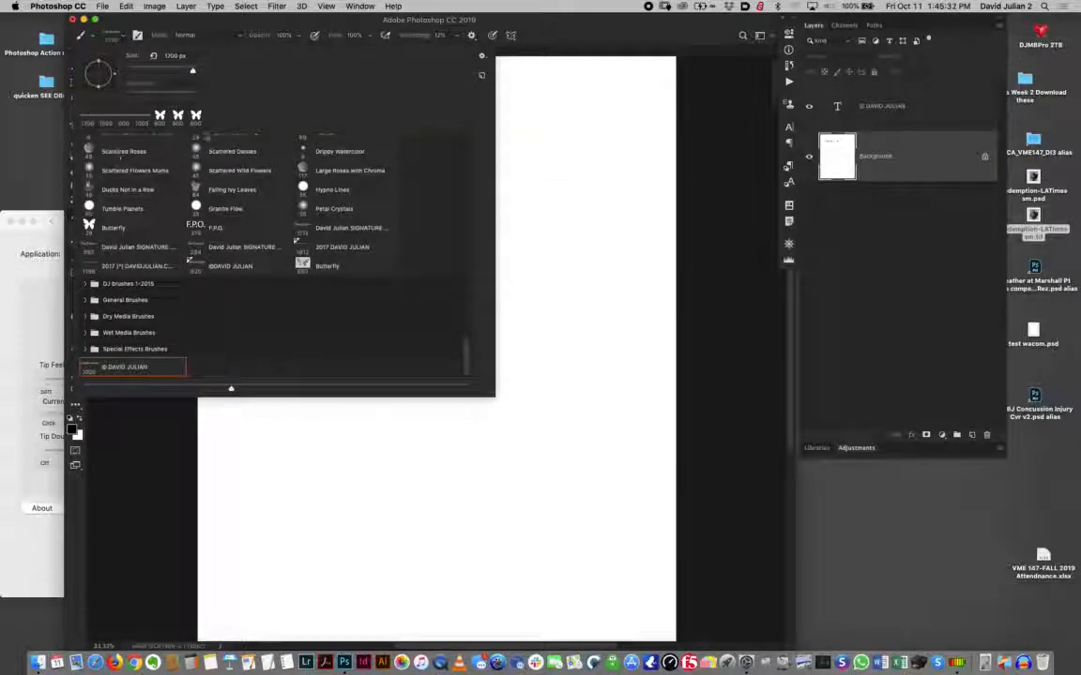
scroll(473, 207, "up", 5)
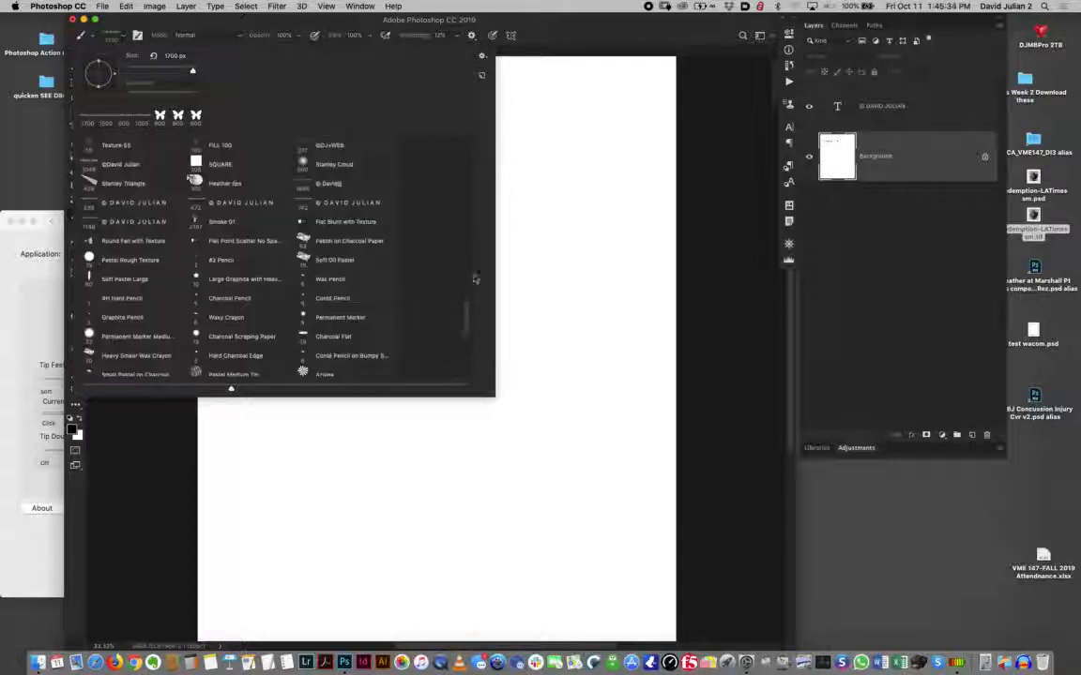
scroll(469, 297, "up", 5)
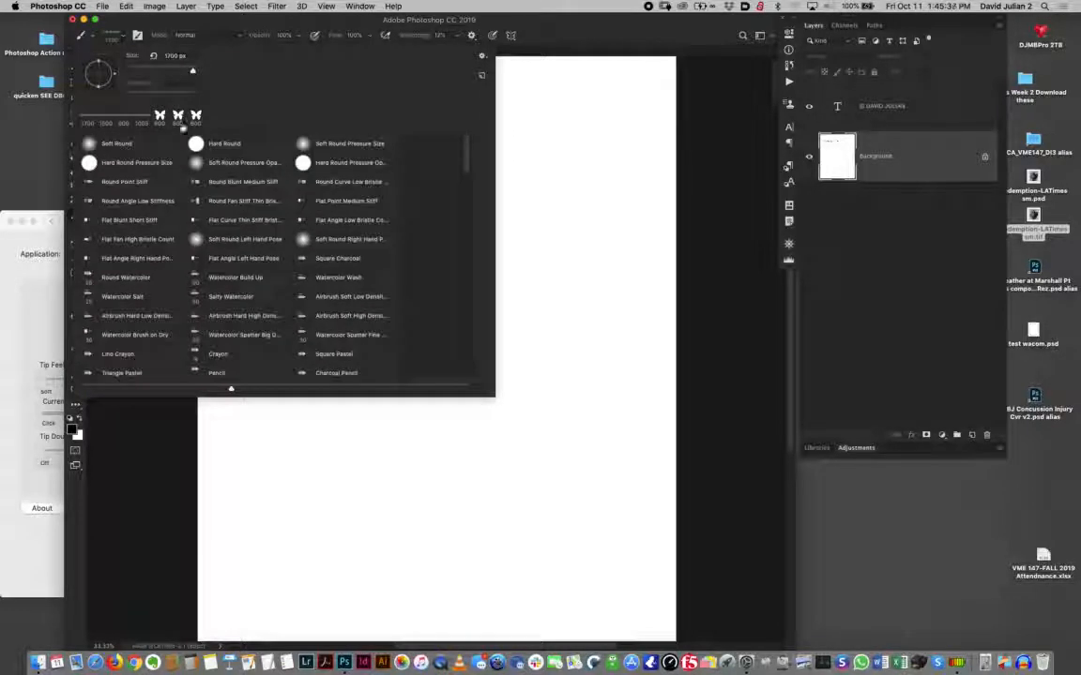
left_click(199, 143)
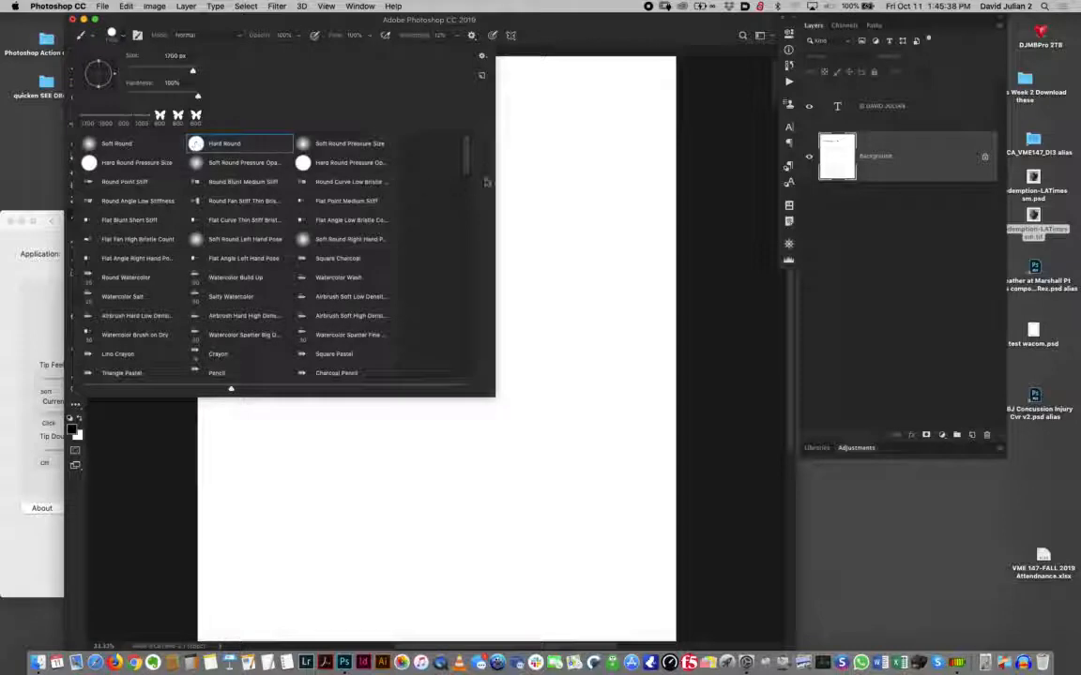
left_click(504, 180)
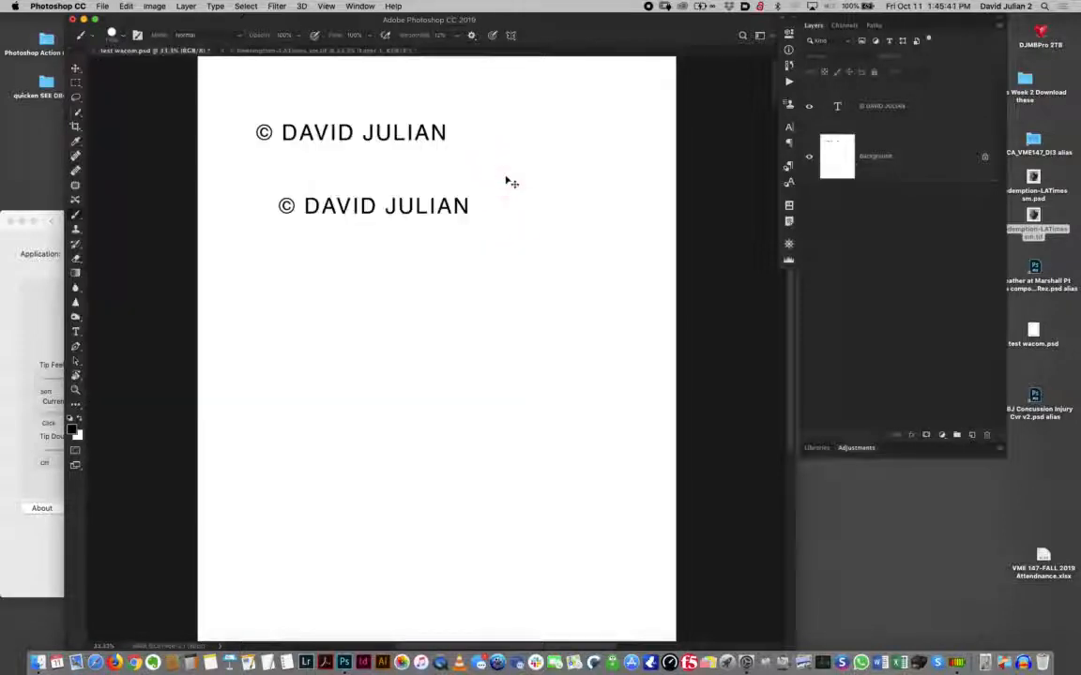
Step: On the Background layer, shrink the Hard Round brush to a fine tip and handwrite a signature in black below the copyright lines
left_click(834, 157)
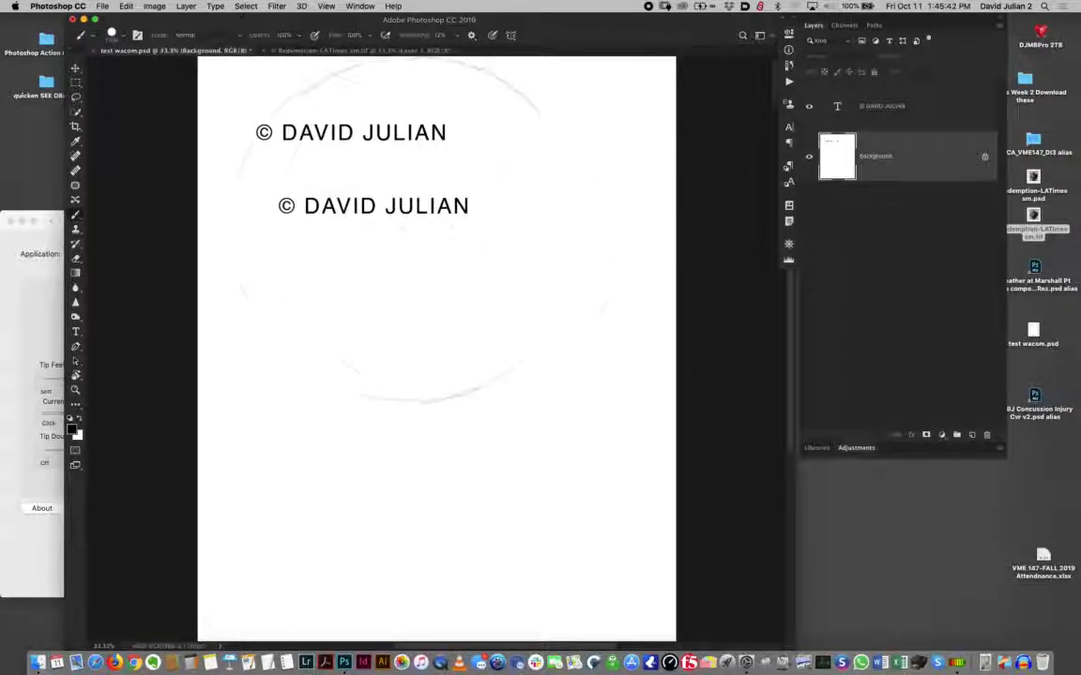
key("[")
key("[")
key("[")
key("[")
key("[")
key("[")
key("[")
key("[")
key("[")
key("[")
key("[")
key("[")
key("[")
key("[")
key("[")
key("[")
key("[")
key("[")
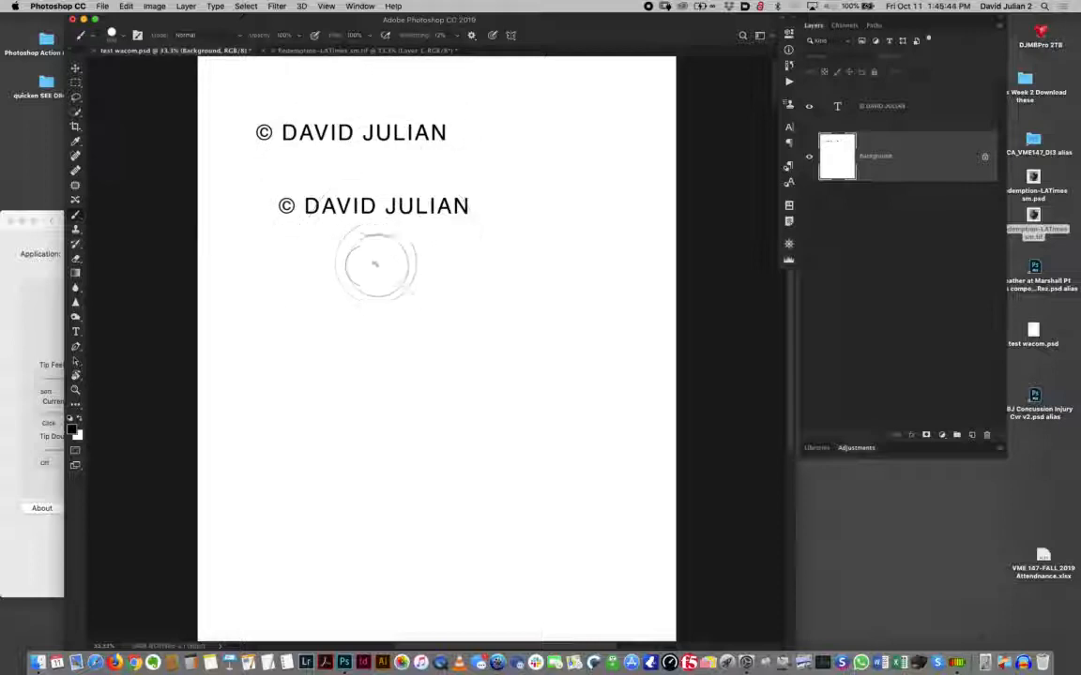
key("[")
key("[")
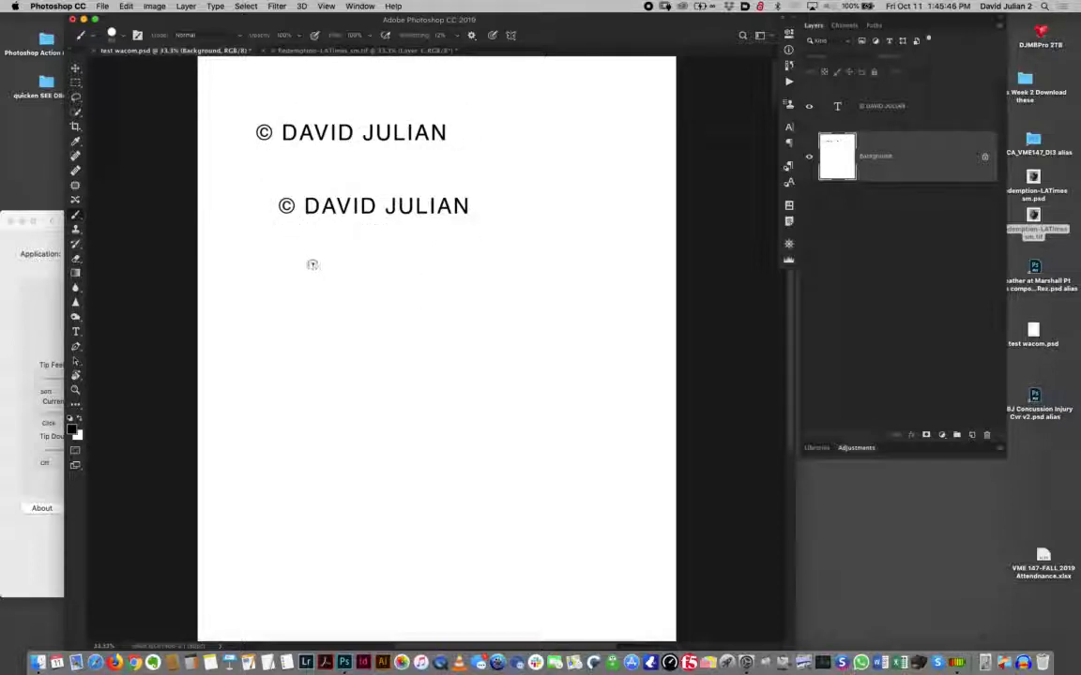
key("[")
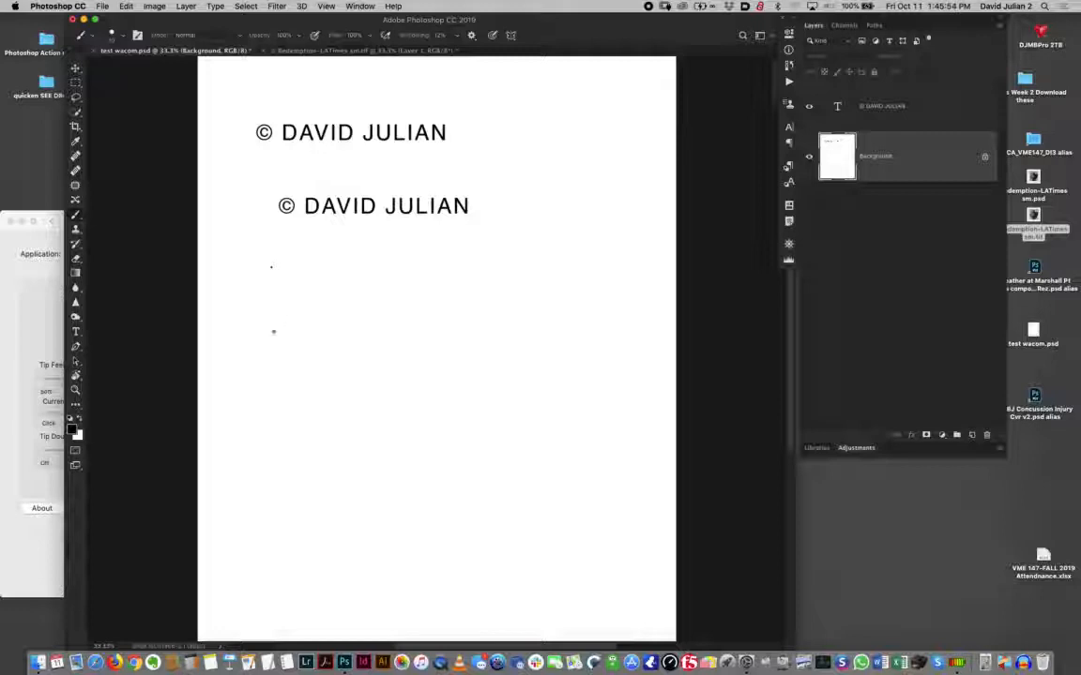
mouse_move(295, 304)
left_mouse_down()
mouse_move(323, 334)
mouse_move(343, 318)
mouse_move(334, 335)
mouse_move(488, 319)
left_mouse_up()
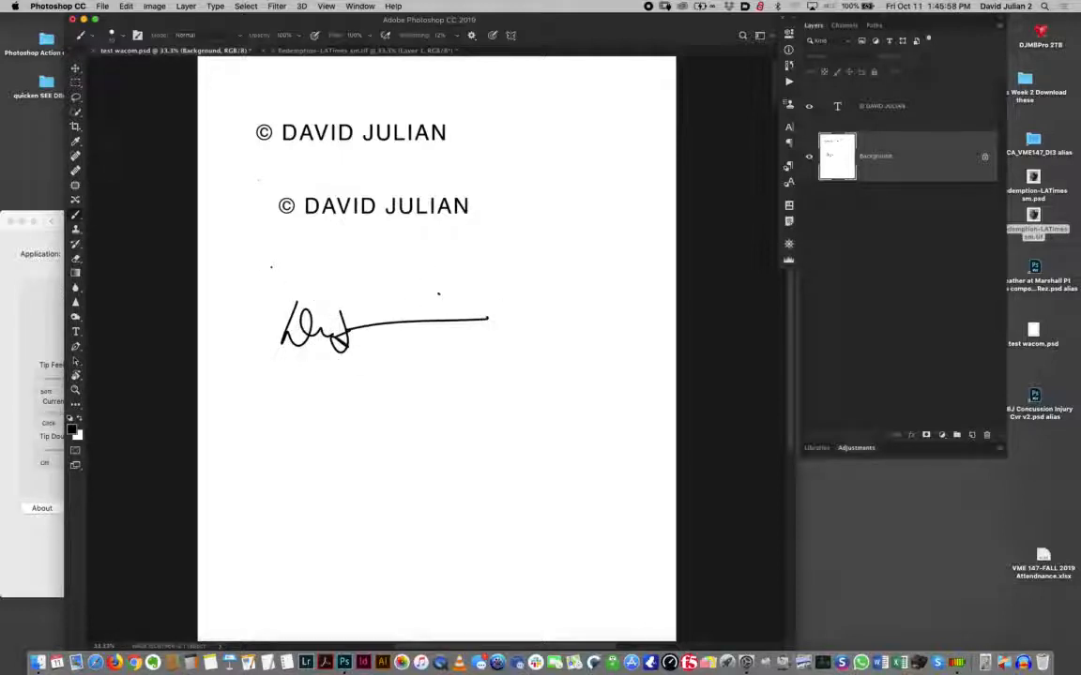
Step: Enclose the handwritten signature in a rectangular marquee selection
left_click(75, 82)
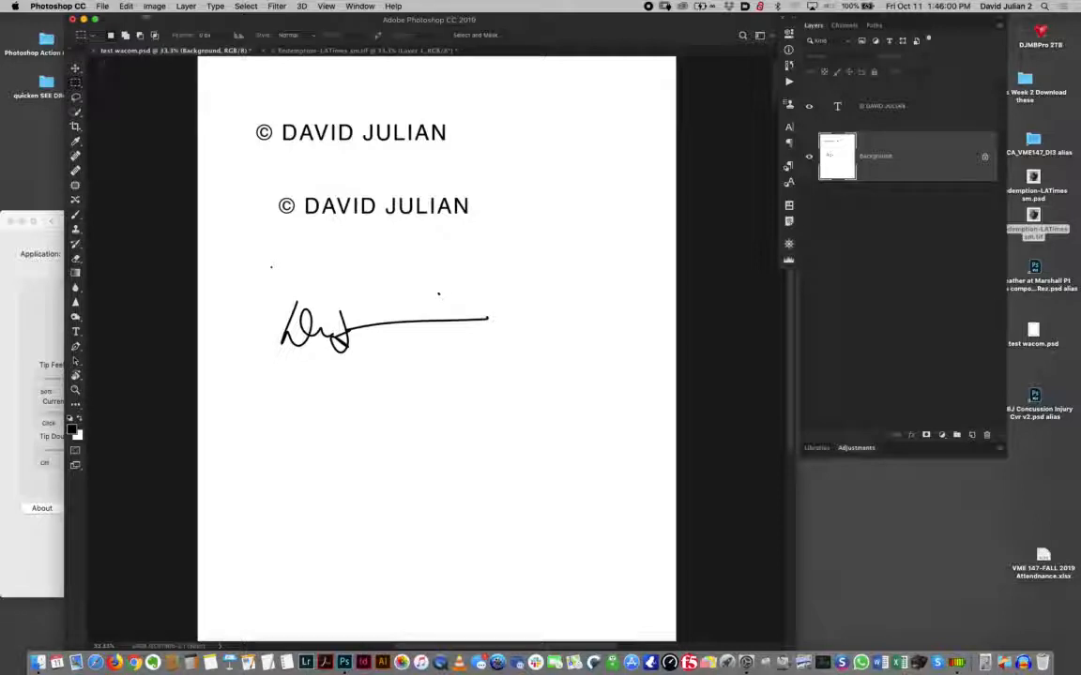
left_click(124, 7)
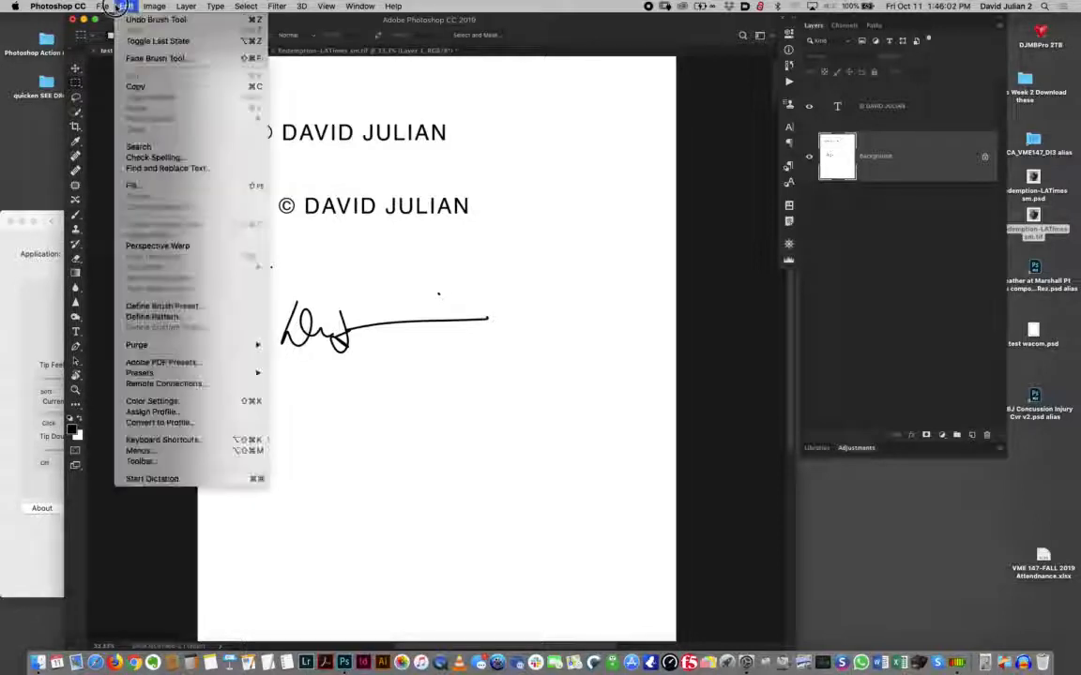
mouse_move(101, 7)
left_click(70, 77)
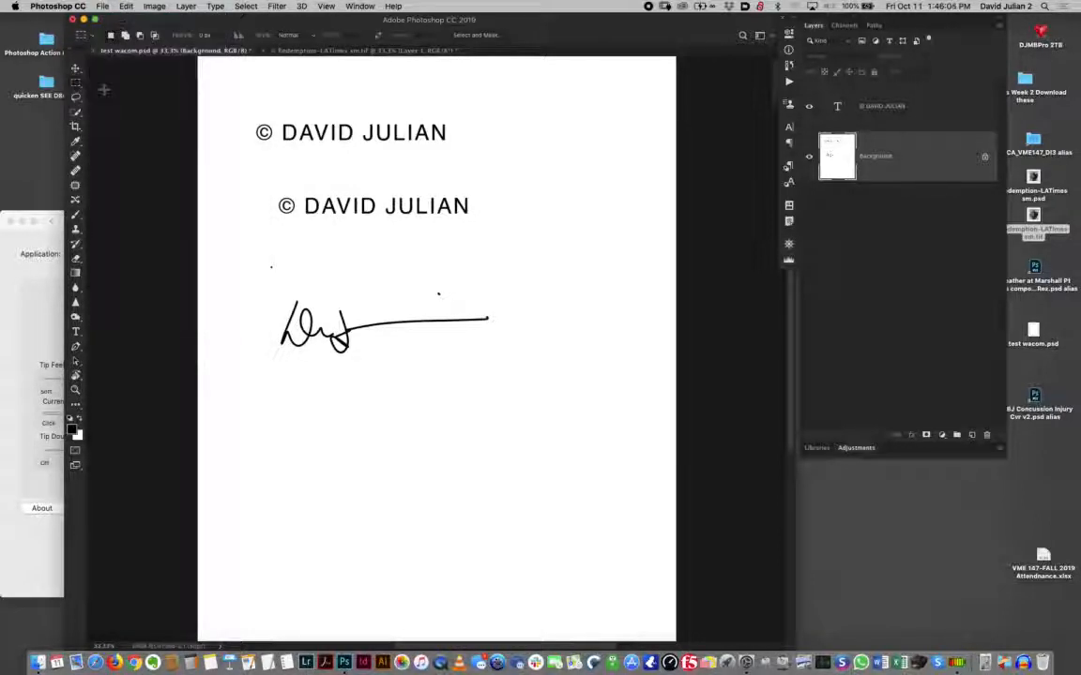
mouse_move(266, 292)
left_mouse_down()
mouse_move(415, 346)
mouse_move(501, 355)
left_mouse_up()
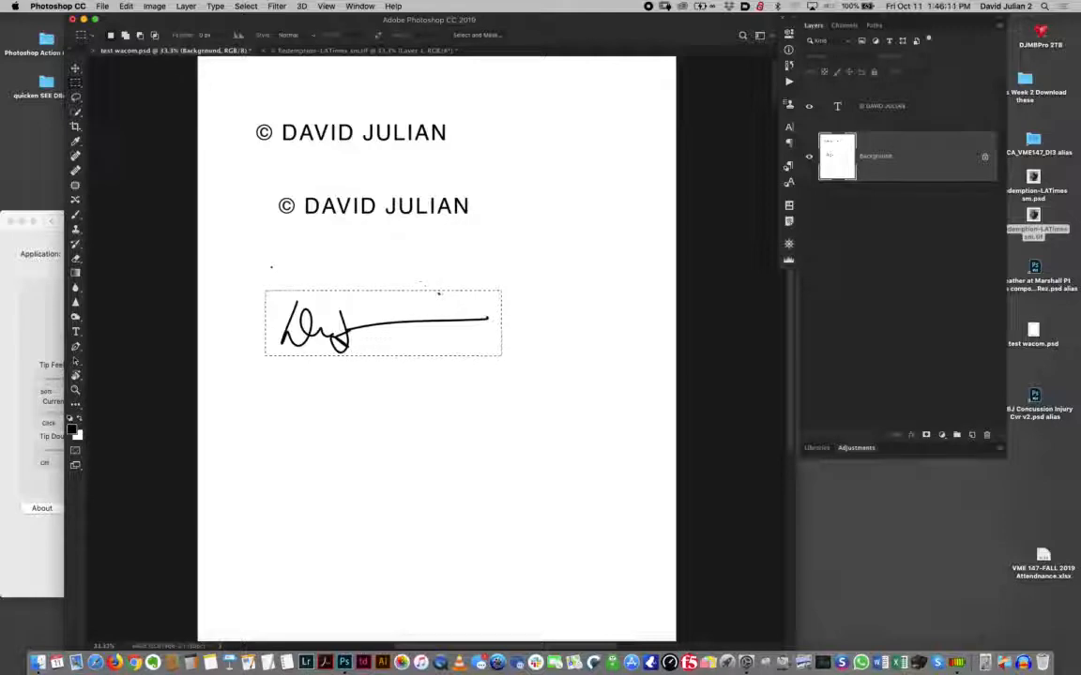
Step: Define the selected signature as a brush preset named DJ Signature
left_click(126, 6)
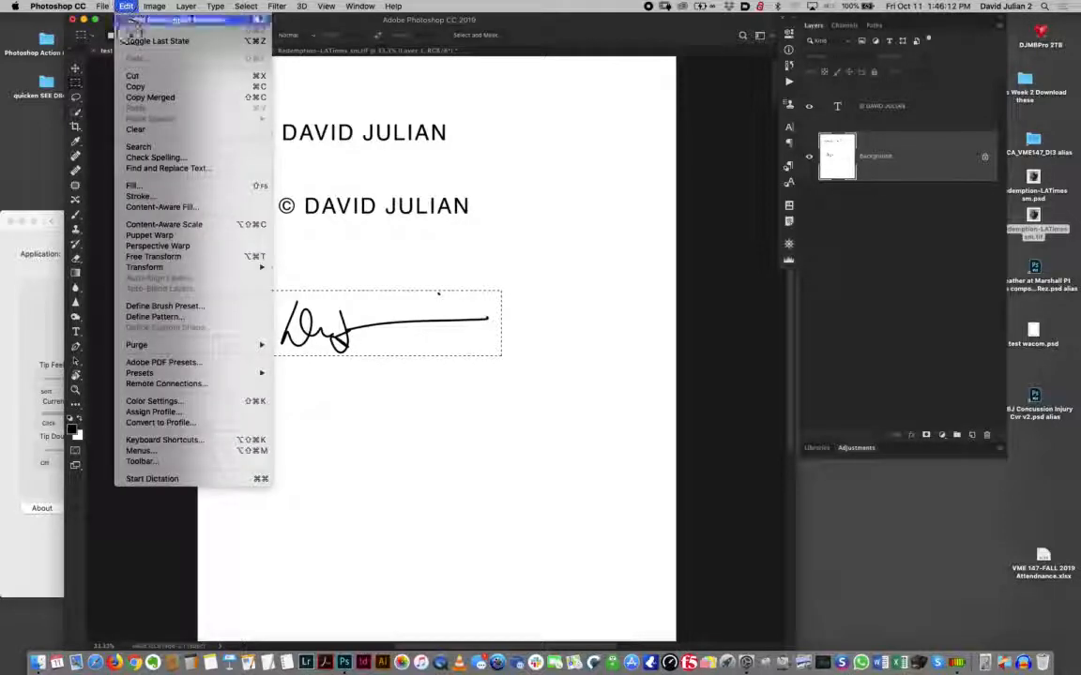
left_click(165, 306)
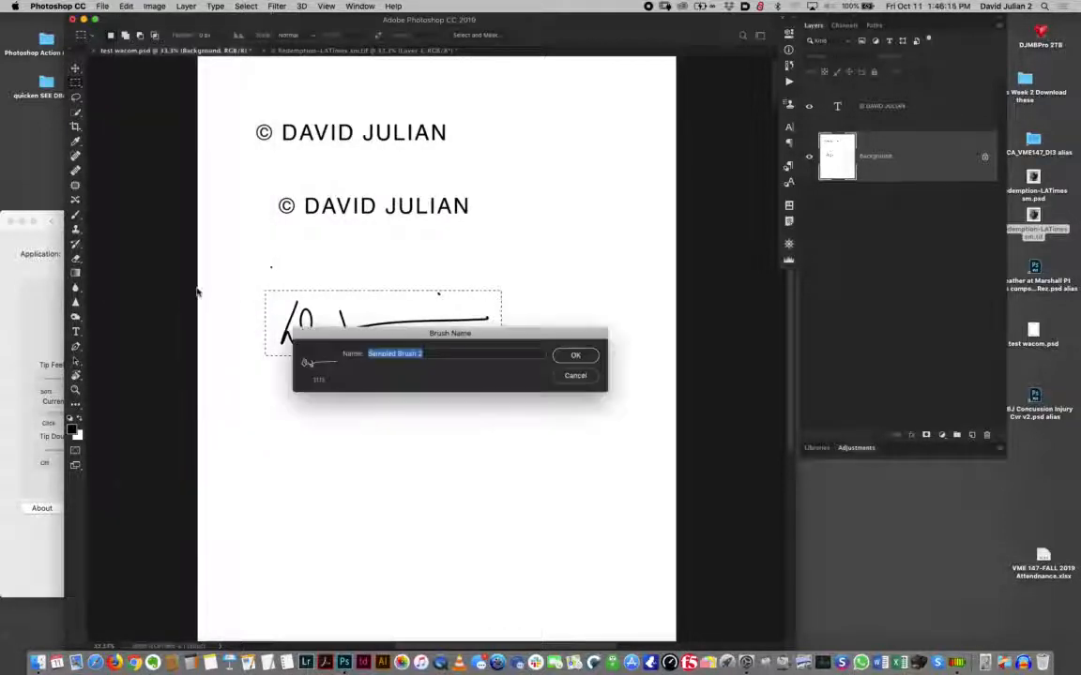
type("N")
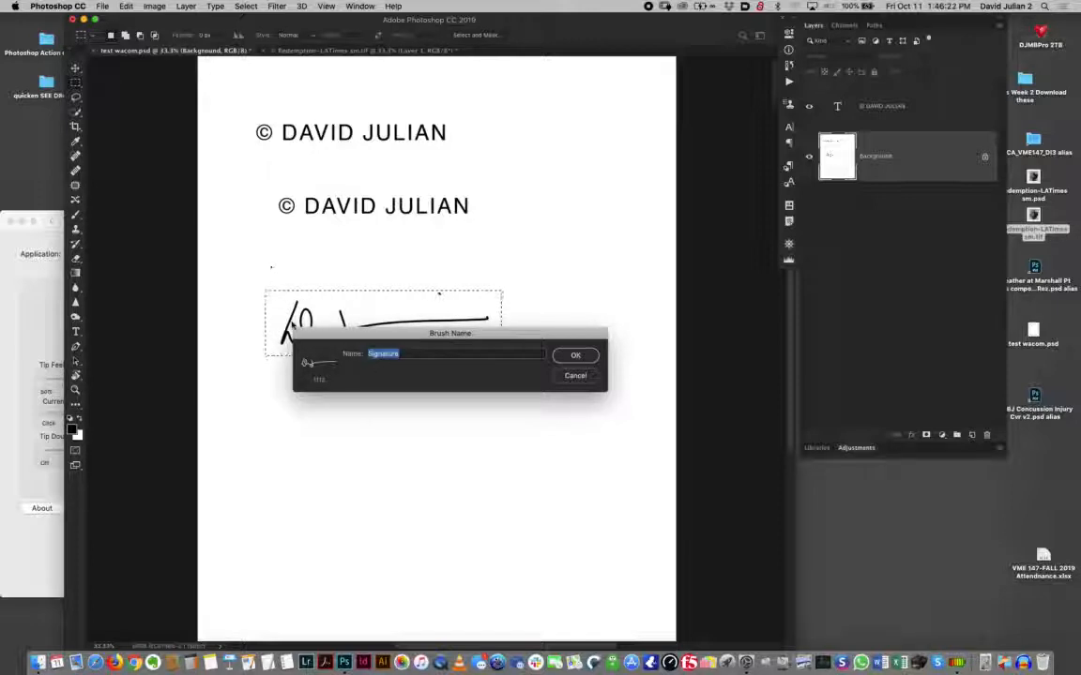
left_click(371, 353)
type("DJ")
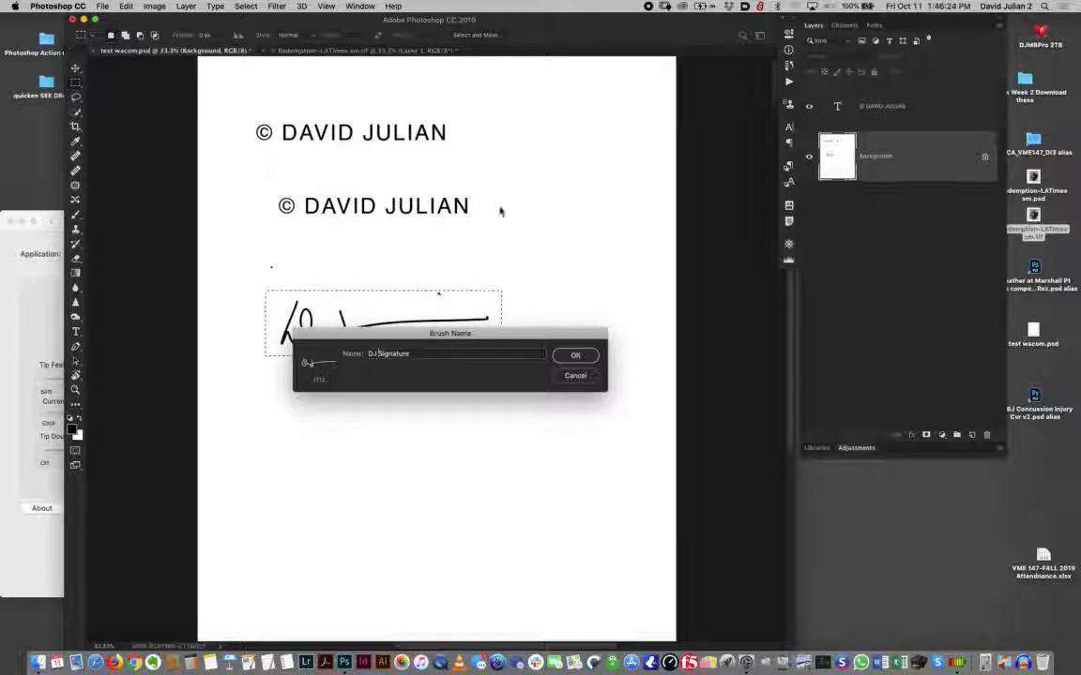
left_click(589, 355)
Step: Deselect the marquee and stamp the new signature brush once in black below the handwritten signature
key("b")
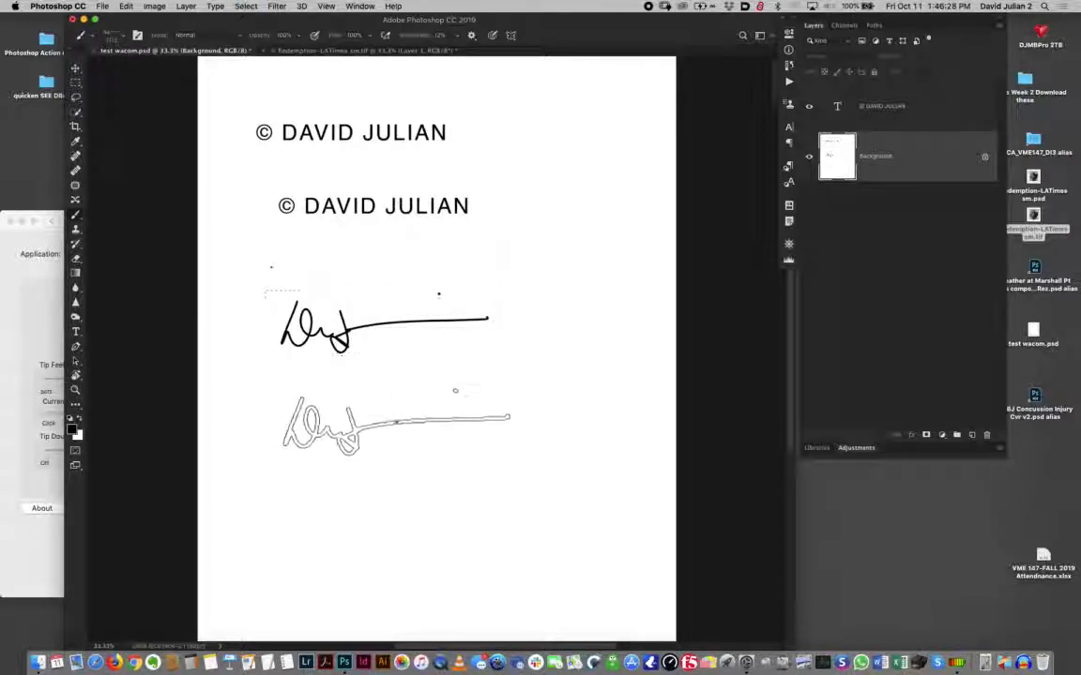
left_click(386, 417)
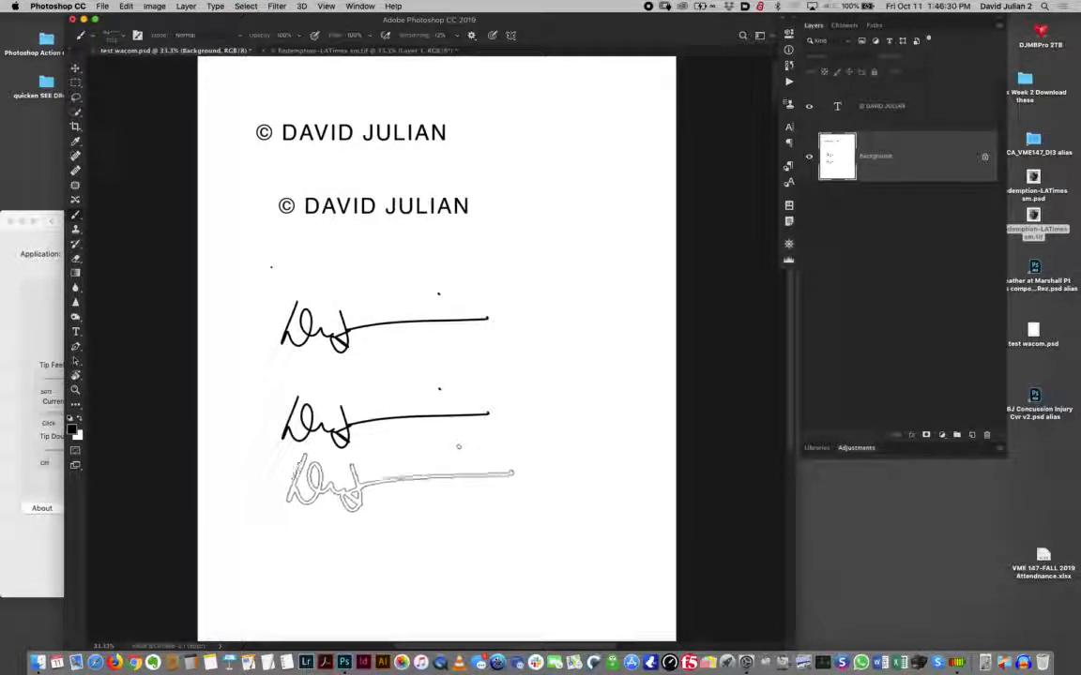